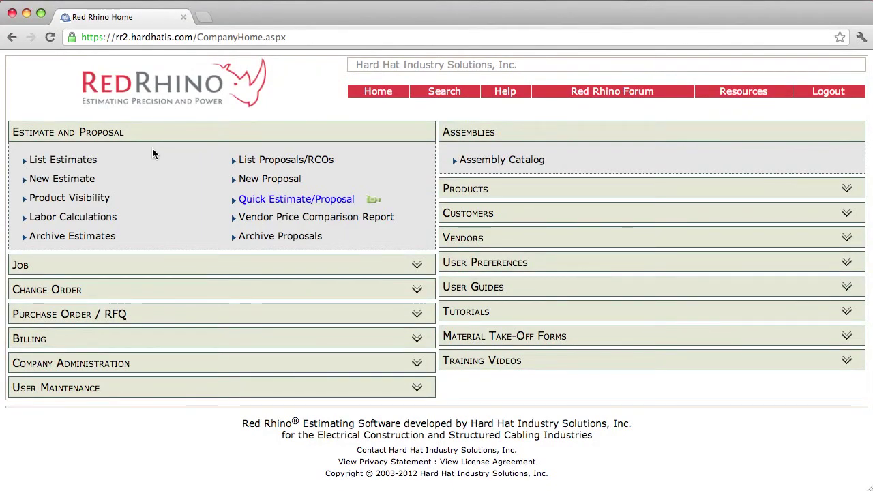
# - Open the recap of the Commercial estimate from the list of estimates
pyautogui.click(86, 164)
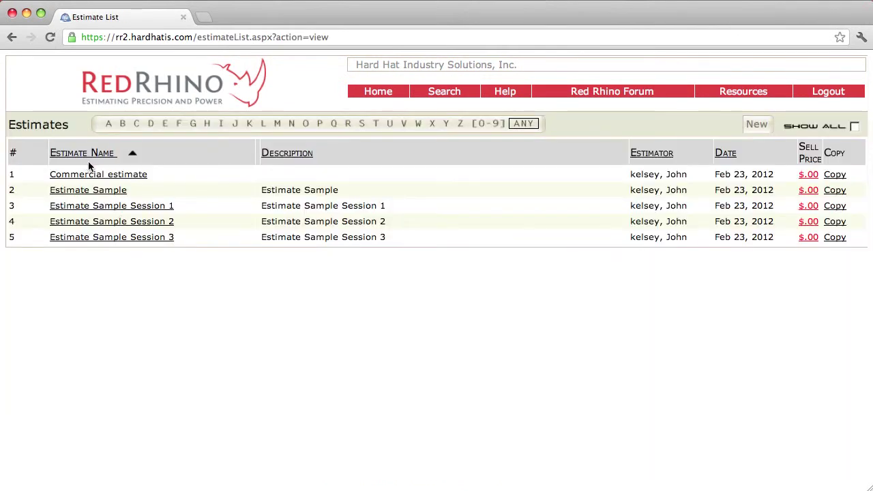
pyautogui.click(133, 178)
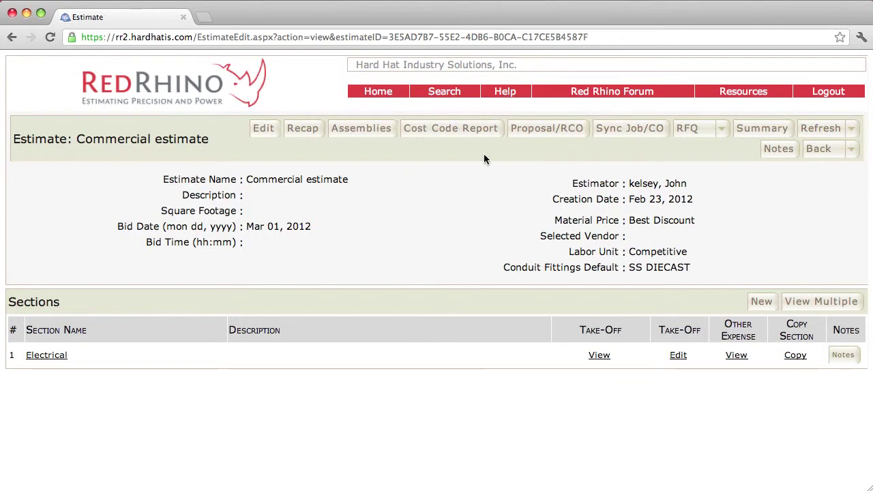
pyautogui.click(302, 130)
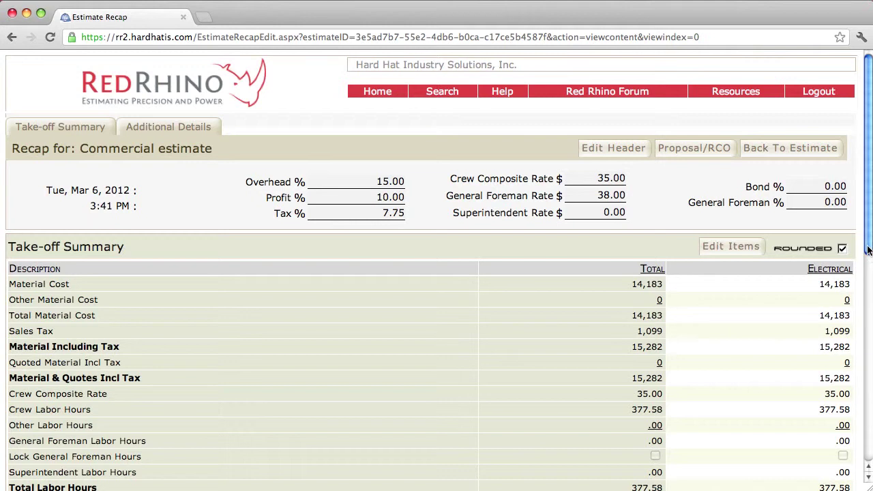
# - Examine the crew labor hours, crew composite rate and crew labor cost in the recap's take-off summary
pyautogui.moveTo(868, 247); pyautogui.dragTo(843, 356)
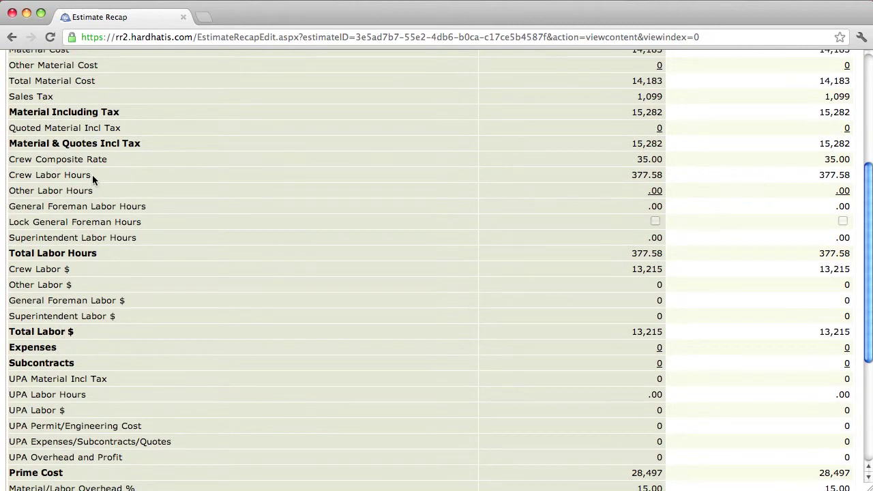
pyautogui.moveTo(90, 175); pyautogui.dragTo(25, 177)
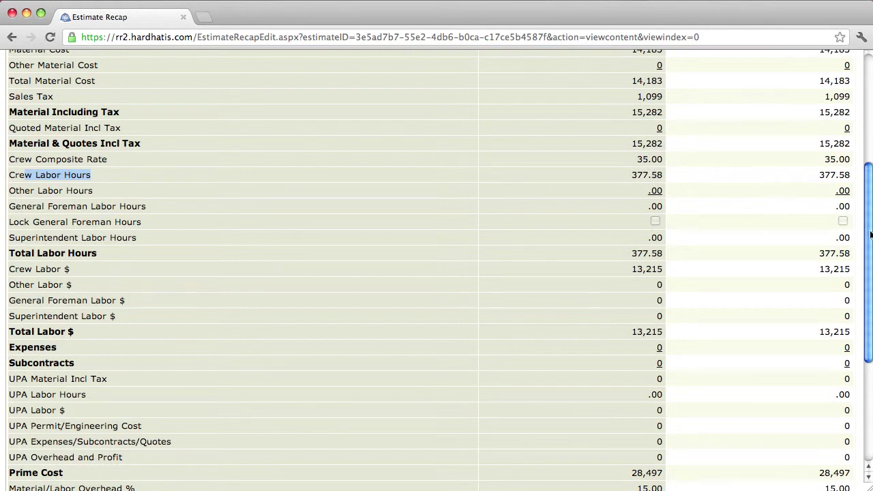
pyautogui.scroll(-3, 870, 243)
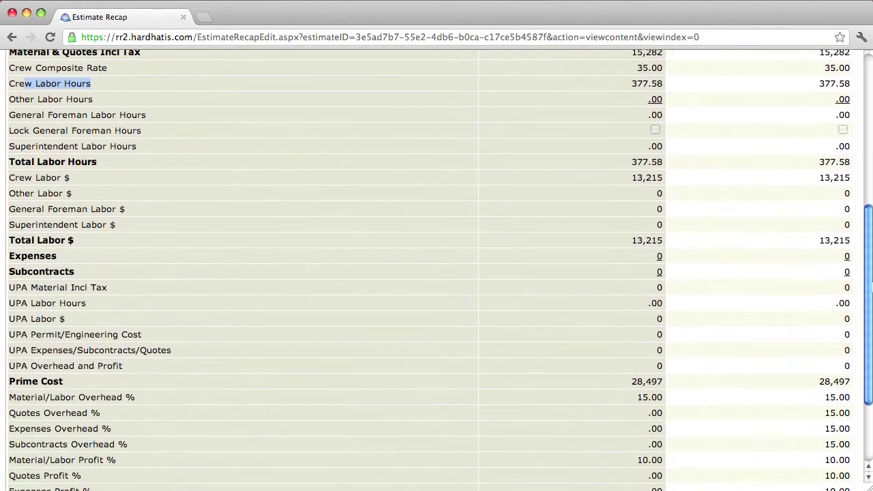
pyautogui.scroll(2, 870, 243)
pyautogui.scroll(3, 742, 314)
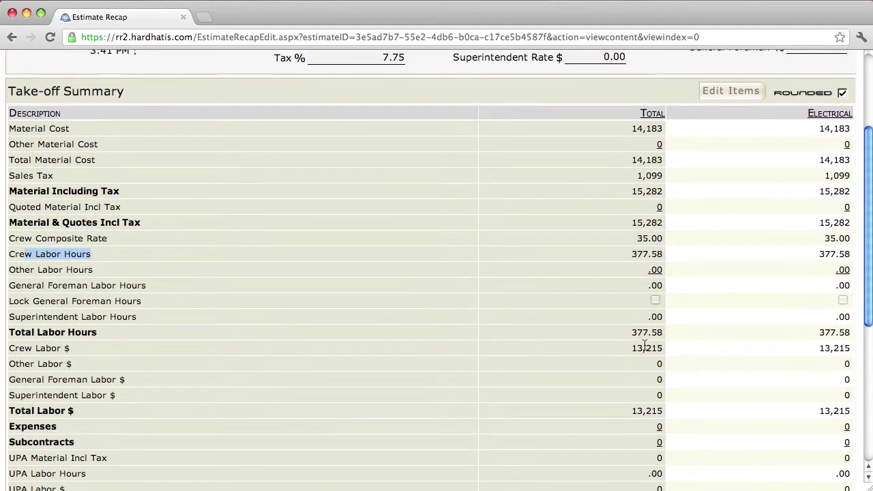
pyautogui.scroll(1, 871, 322)
pyautogui.scroll(2, 870, 322)
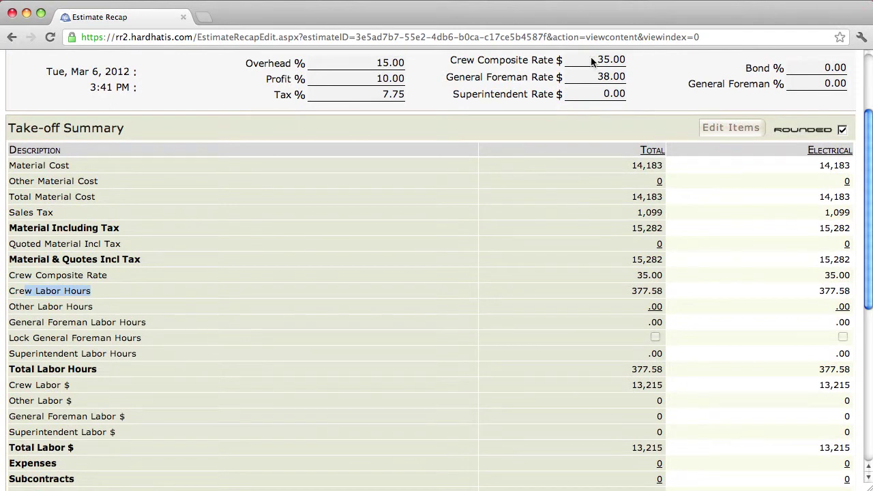
pyautogui.moveTo(591, 60); pyautogui.dragTo(626, 60)
pyautogui.click(528, 325)
pyautogui.scroll(-2, 529, 326)
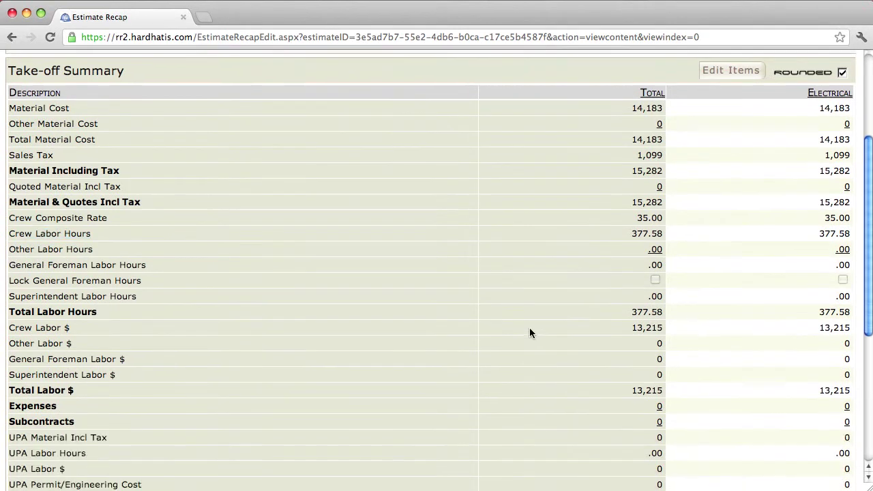
pyautogui.doubleClick(638, 329)
# - Examine the prime cost, the overhead and profit percentages, and the resulting totals in the take-off summary
pyautogui.moveTo(869, 311); pyautogui.dragTo(866, 416)
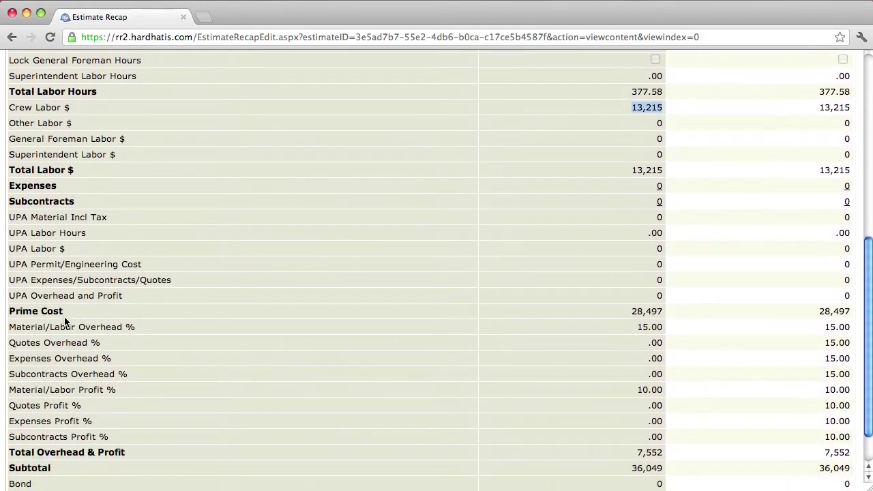
pyautogui.moveTo(65, 311); pyautogui.dragTo(8, 312)
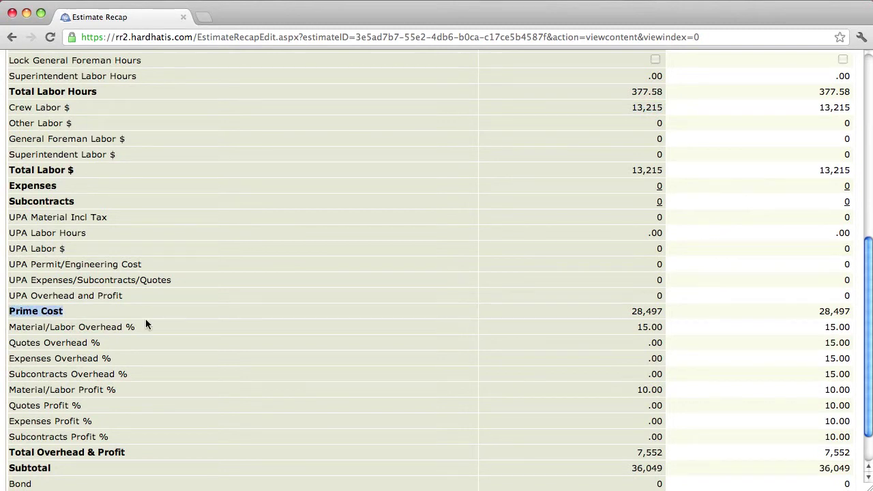
pyautogui.click(627, 311)
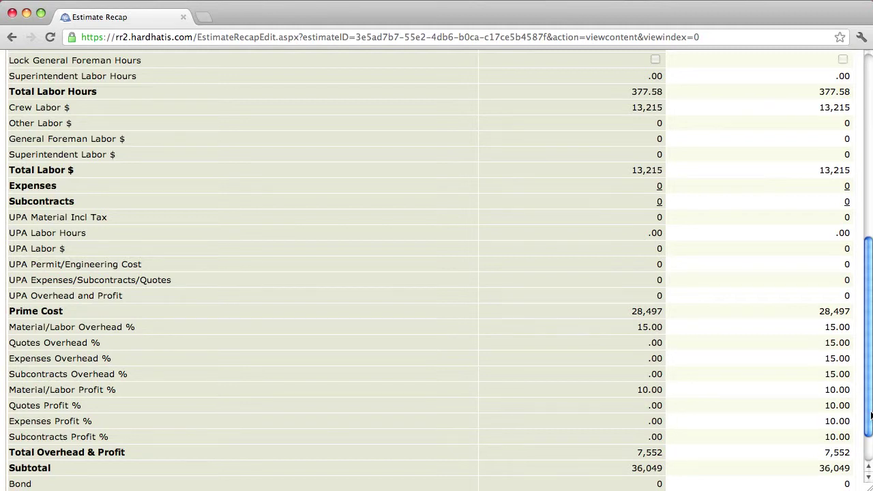
pyautogui.moveTo(867, 409); pyautogui.dragTo(850, 220)
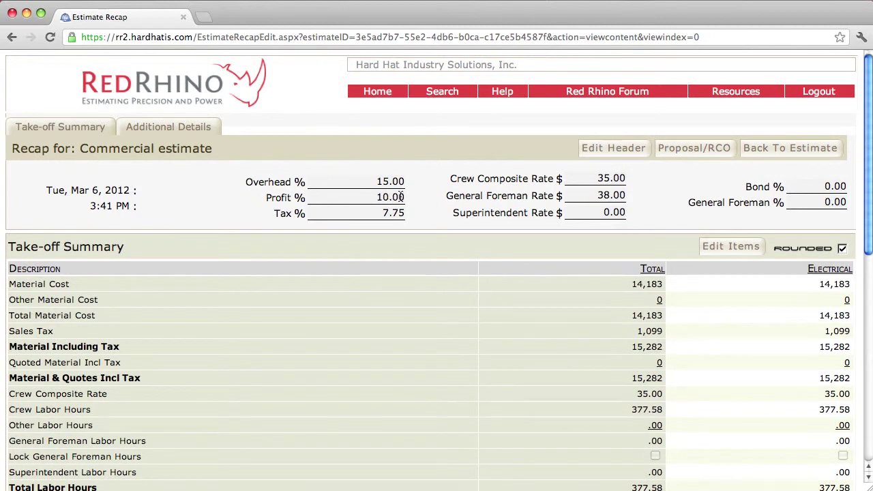
pyautogui.moveTo(869, 246); pyautogui.dragTo(864, 458)
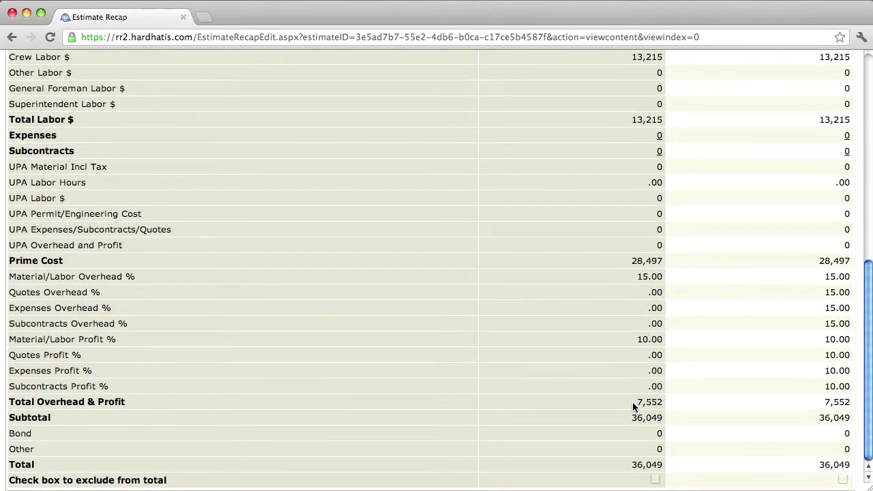
pyautogui.moveTo(636, 403); pyautogui.dragTo(663, 403)
pyautogui.moveTo(632, 467); pyautogui.dragTo(664, 468)
pyautogui.click(682, 420)
# - Edit the recap header, setting overhead to 12%, profit to 8% and tax to 9.987%
pyautogui.moveTo(869, 456); pyautogui.dragTo(869, 249)
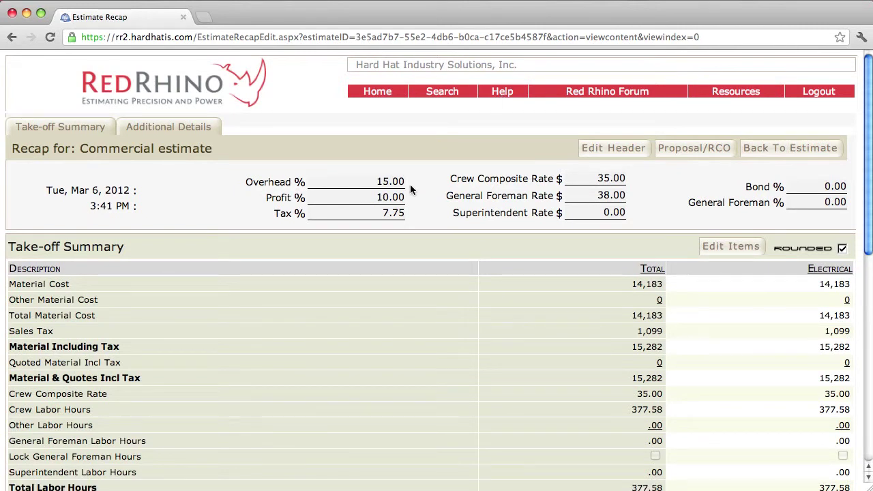
pyautogui.click(613, 148)
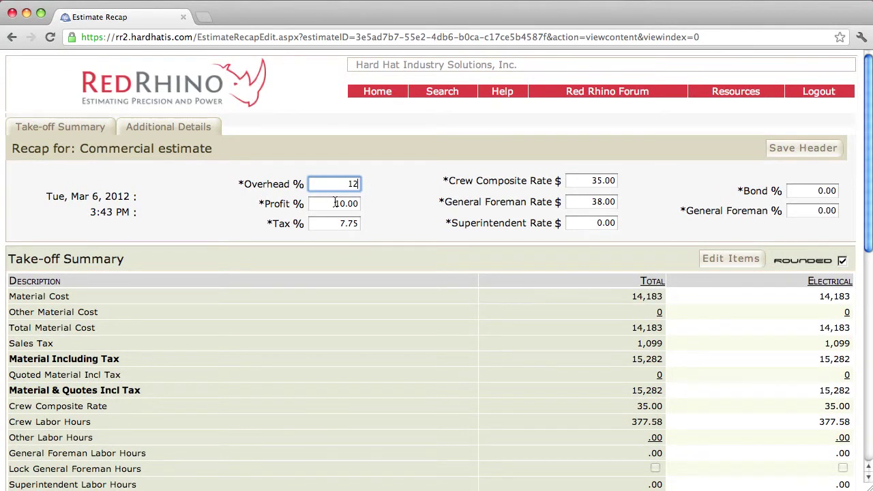
pyautogui.press('Tab')
pyautogui.write('8')
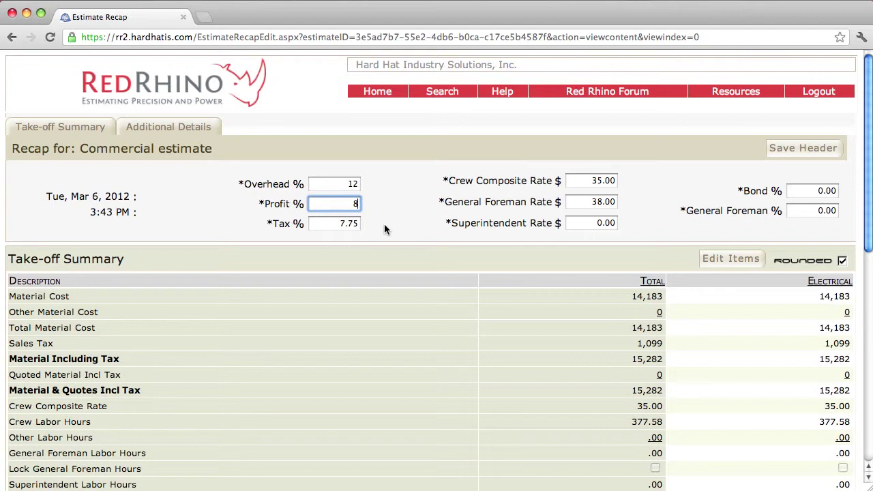
pyautogui.moveTo(338, 224); pyautogui.dragTo(360, 223)
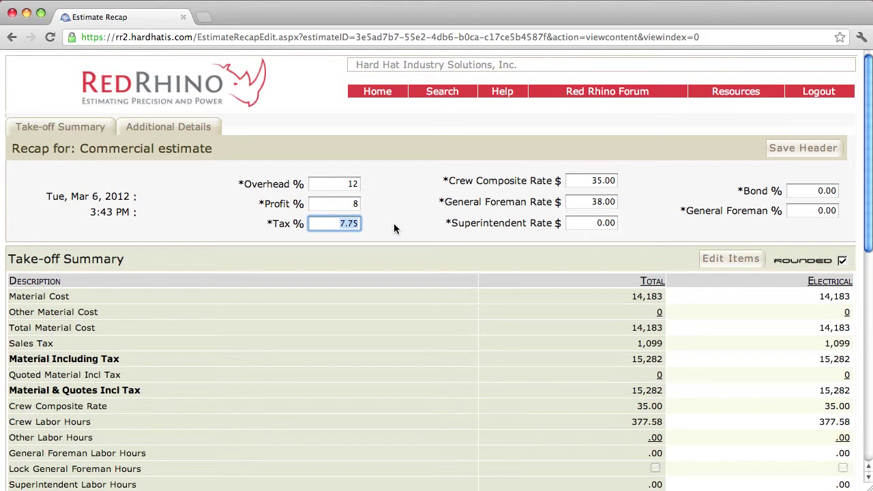
pyautogui.write('9.987')
# - Set the crew composite rate to $42 and the general foreman rate to $47 in the recap header
pyautogui.moveTo(591, 181); pyautogui.dragTo(620, 180)
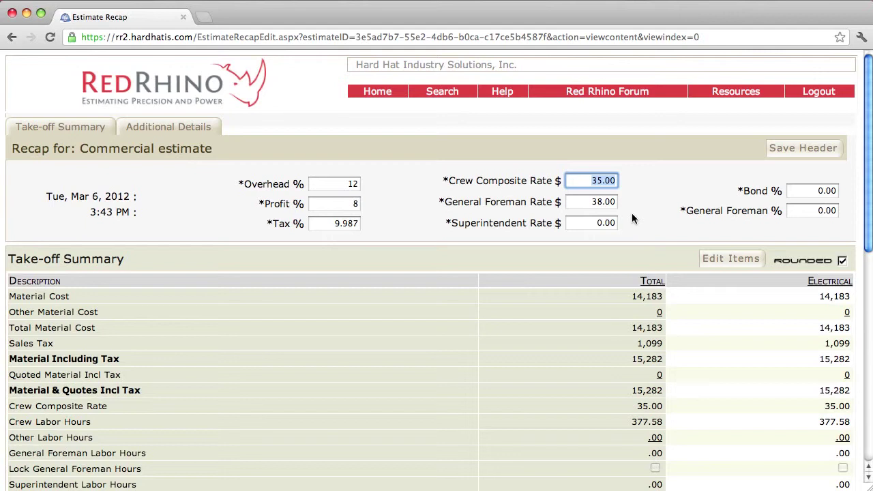
pyautogui.write('42')
pyautogui.moveTo(590, 201); pyautogui.dragTo(618, 201)
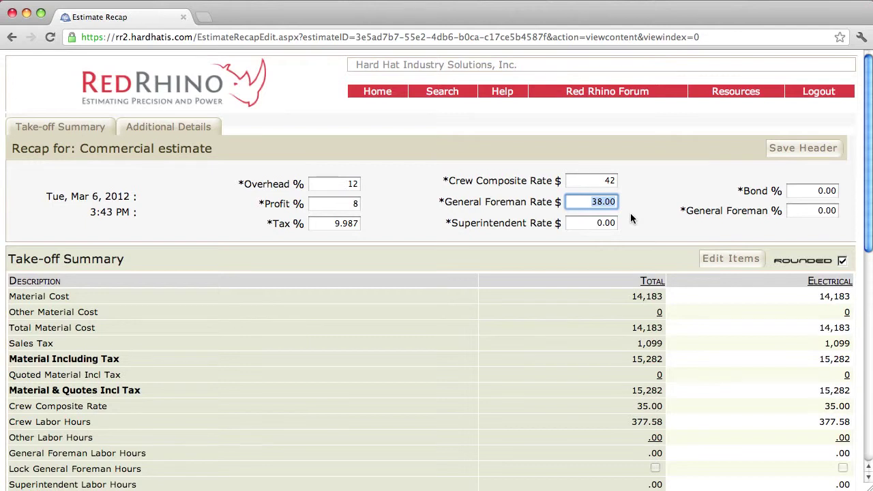
pyautogui.write('47')
# - Set the general foreman percentage to 8 and the bond percentage to 2.5, and save the recap header
pyautogui.moveTo(816, 210); pyautogui.dragTo(839, 210)
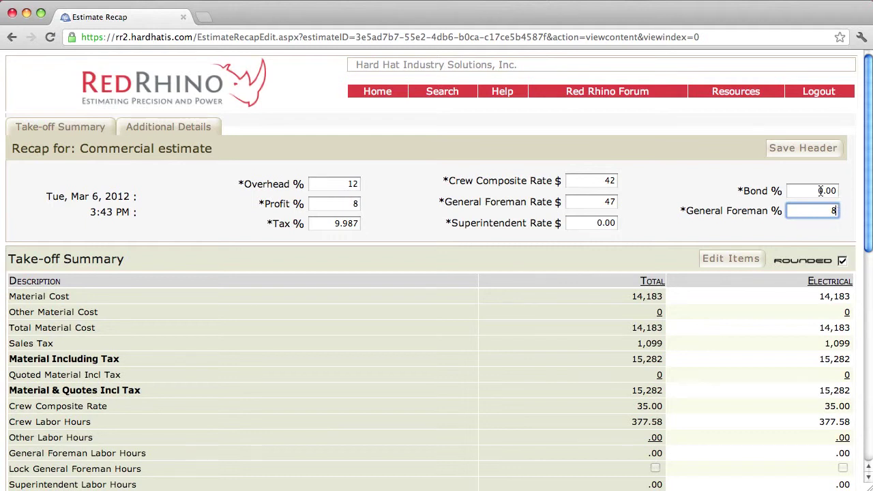
pyautogui.moveTo(819, 190); pyautogui.dragTo(837, 191)
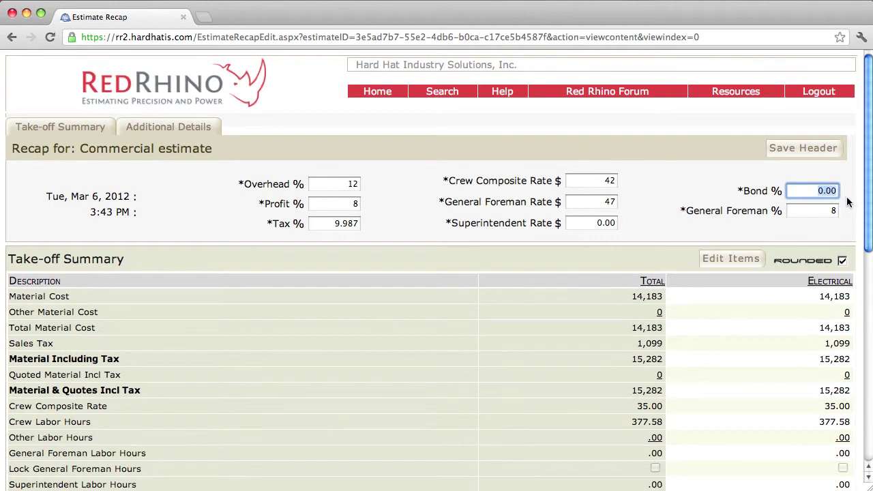
pyautogui.write('2.5')
pyautogui.click(804, 149)
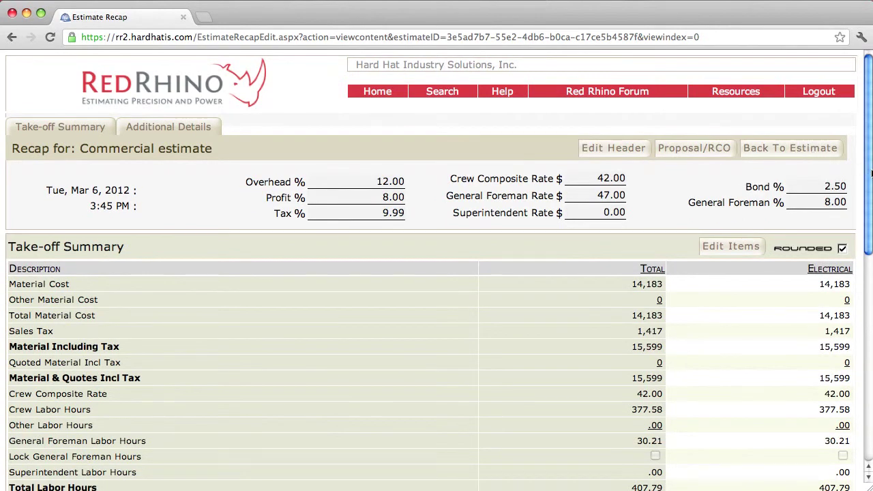
# - Review the recalculated take-off summary, checking the crew labor cost against the new crew composite rate
pyautogui.scroll(-1, 870, 185)
pyautogui.scroll(-2, 870, 185)
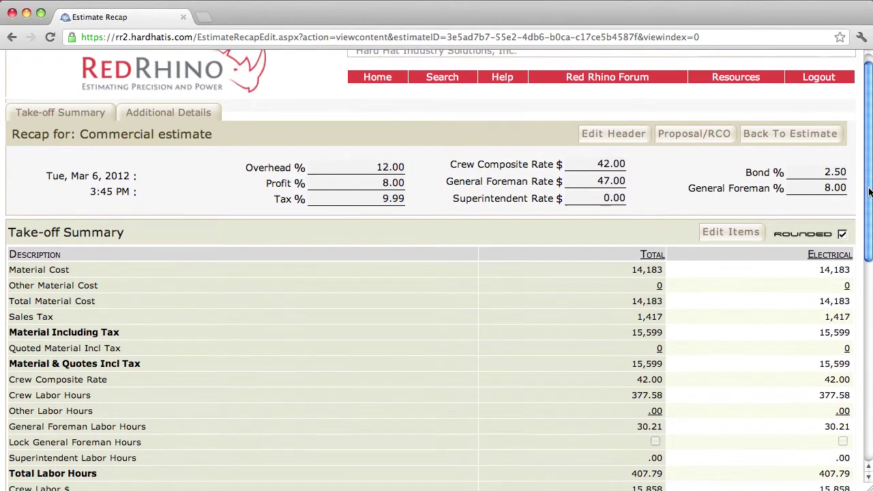
pyautogui.scroll(2, 870, 186)
pyautogui.moveTo(870, 182); pyautogui.dragTo(861, 263)
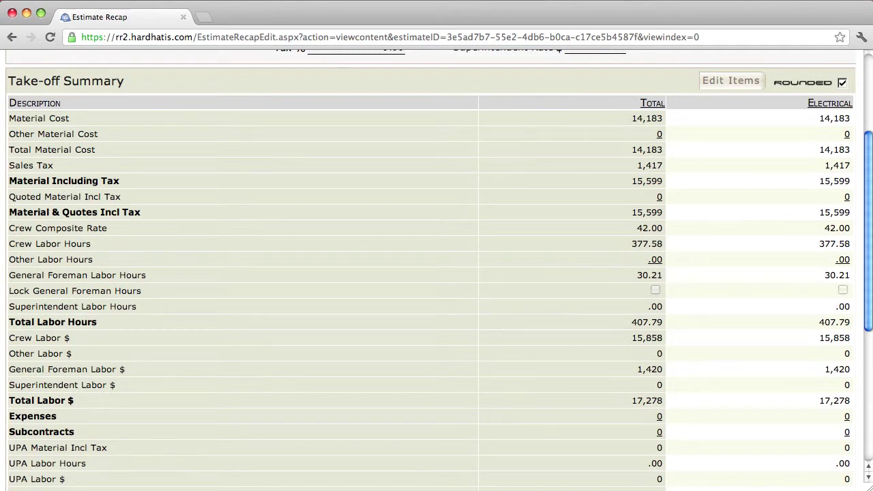
pyautogui.scroll(5, 802, 243)
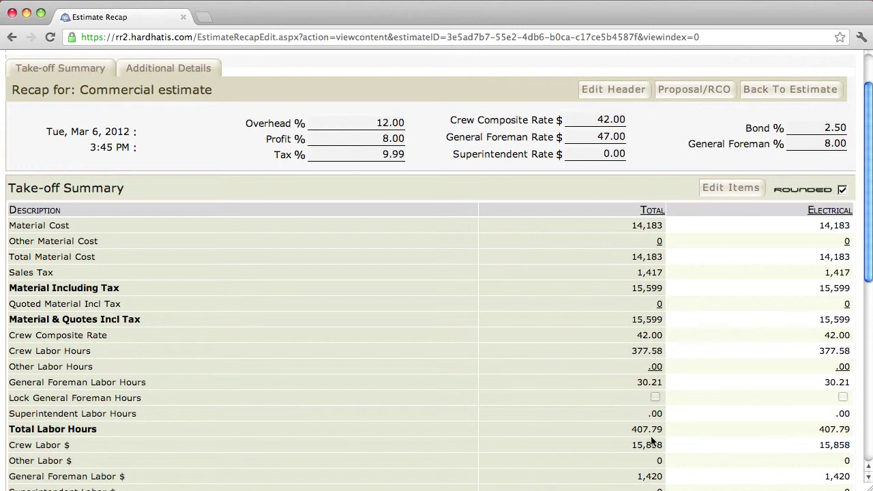
pyautogui.moveTo(632, 445); pyautogui.dragTo(662, 447)
pyautogui.scroll(-5, 870, 241)
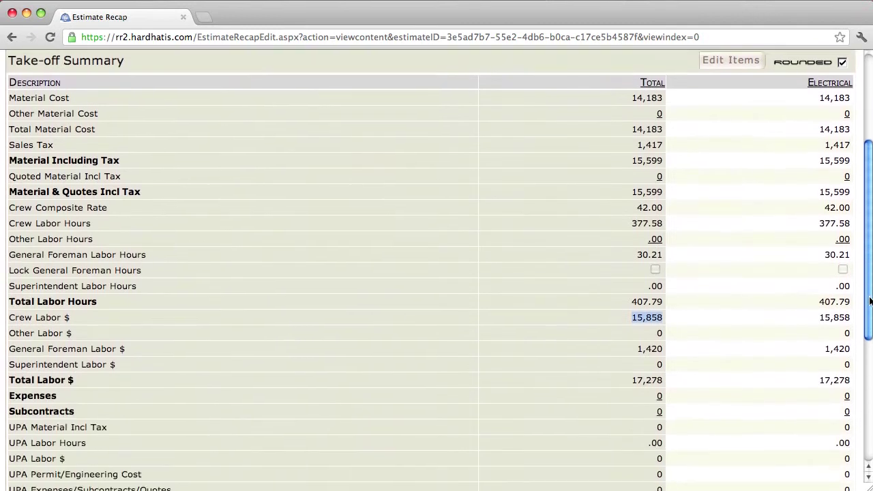
pyautogui.click(744, 288)
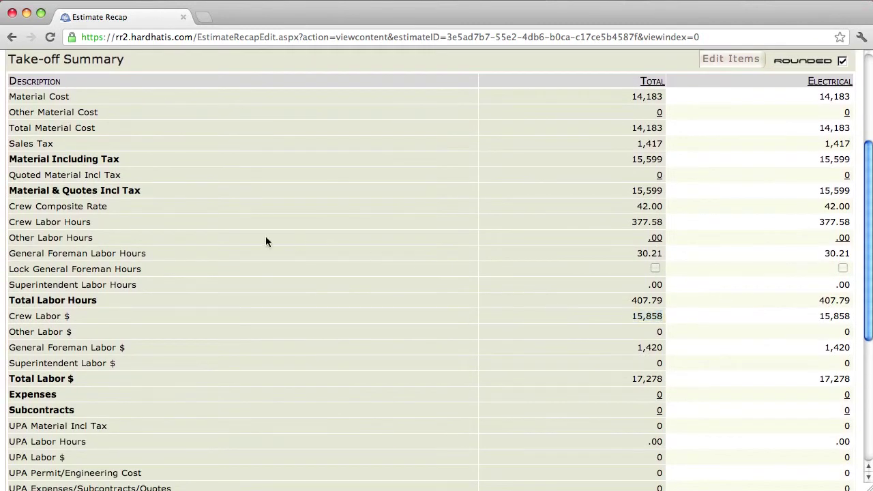
# - Check the general foreman labor hours against the header percentages, and the bond amount near the summary's total
pyautogui.moveTo(146, 253); pyautogui.dragTo(10, 253)
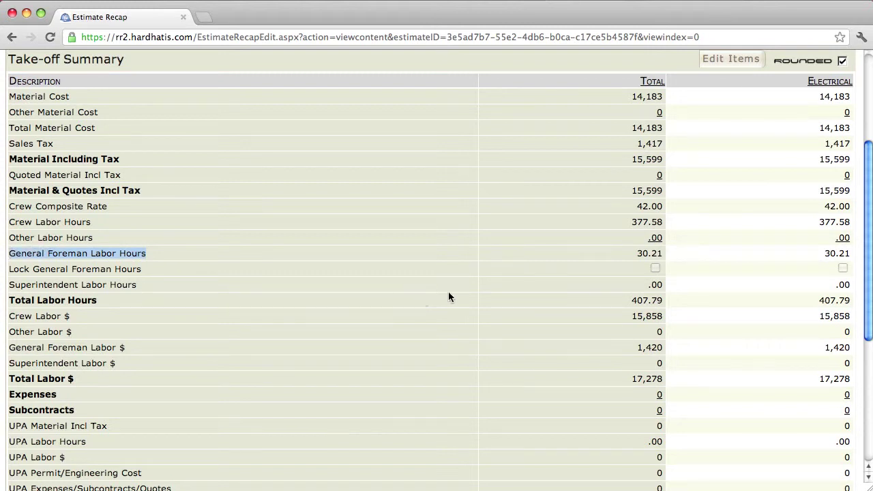
pyautogui.moveTo(636, 254); pyautogui.dragTo(661, 256)
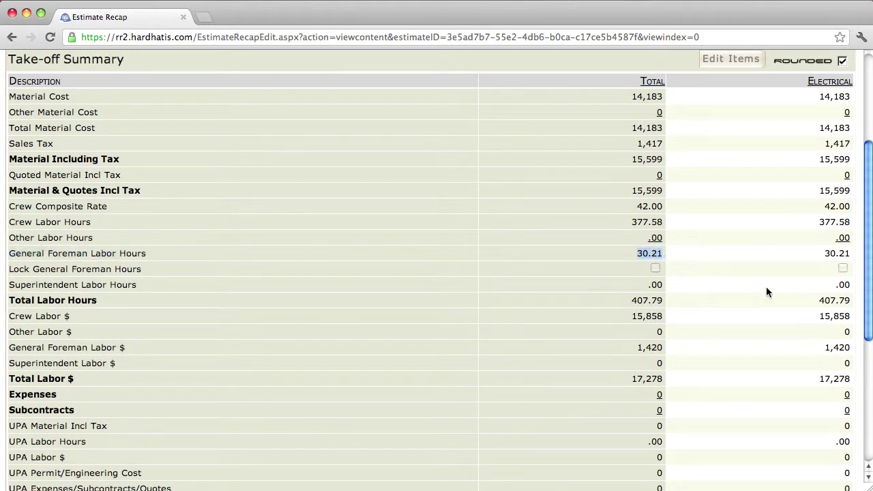
pyautogui.moveTo(868, 328); pyautogui.dragTo(816, 218)
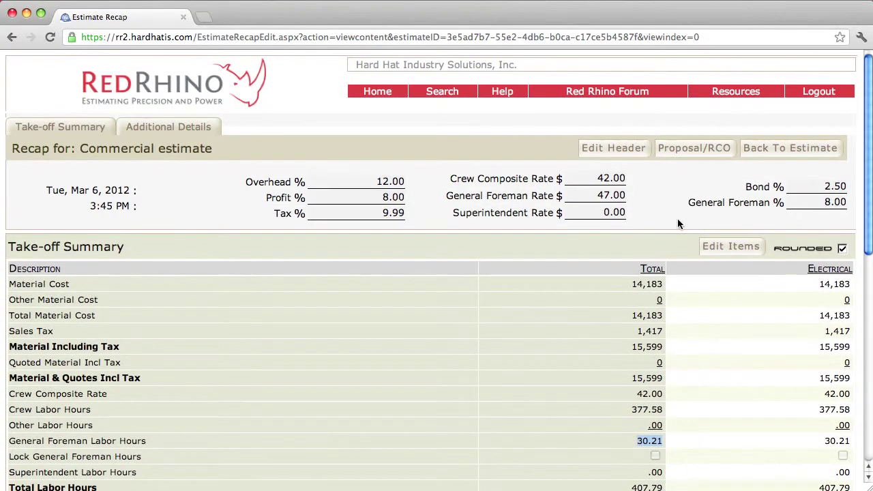
pyautogui.click(716, 308)
pyautogui.moveTo(871, 236); pyautogui.dragTo(871, 257)
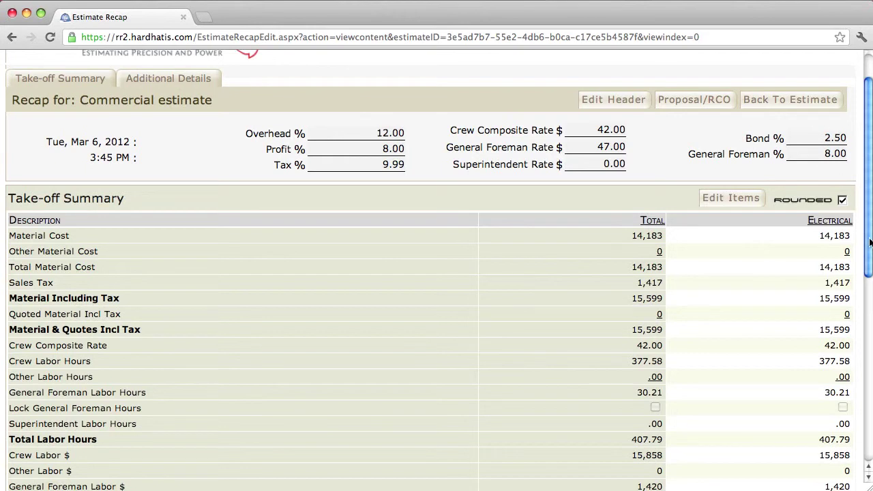
pyautogui.moveTo(869, 242); pyautogui.dragTo(865, 436)
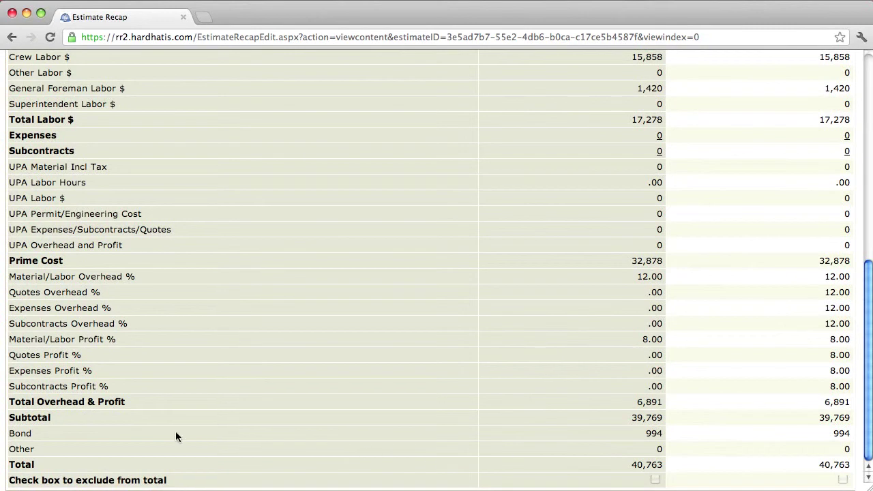
pyautogui.moveTo(645, 434); pyautogui.dragTo(661, 433)
pyautogui.click(611, 426)
# - Enter quoted material amounts of 2350 for Fixtures and 4570 for Switchgear in the Electrical section, and save them to the recap
pyautogui.moveTo(870, 450); pyautogui.dragTo(862, 194)
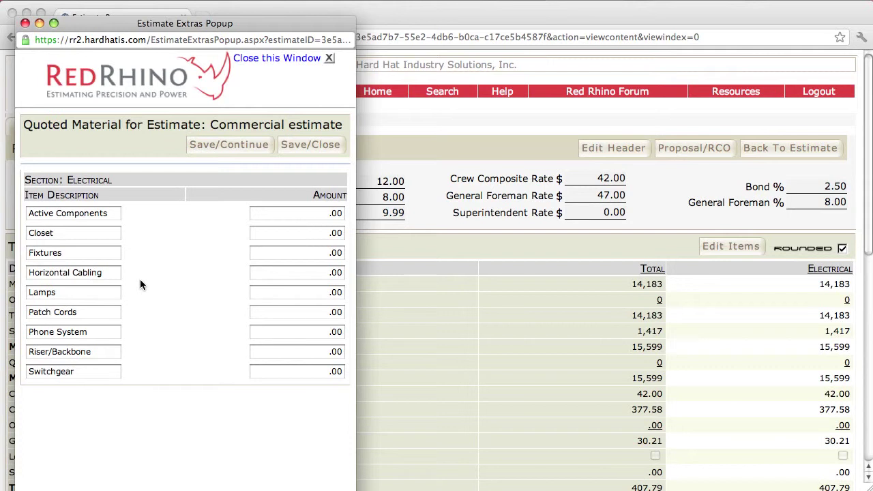
pyautogui.click(61, 234)
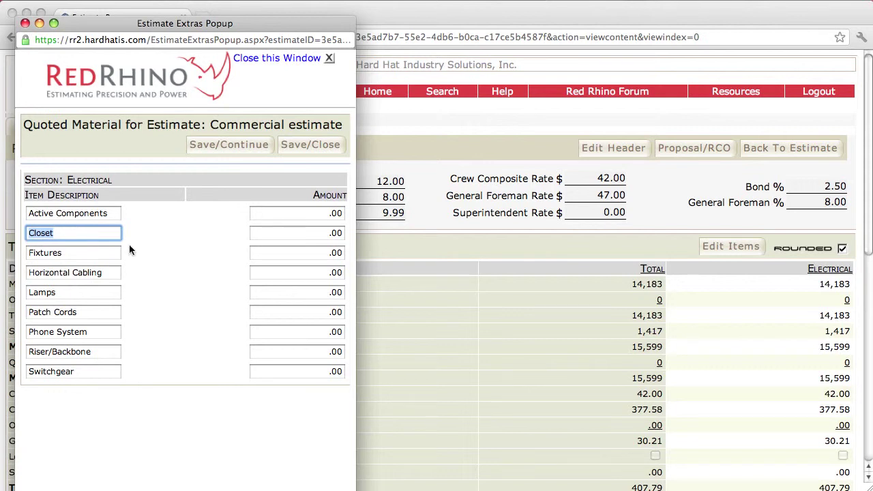
pyautogui.click(304, 234)
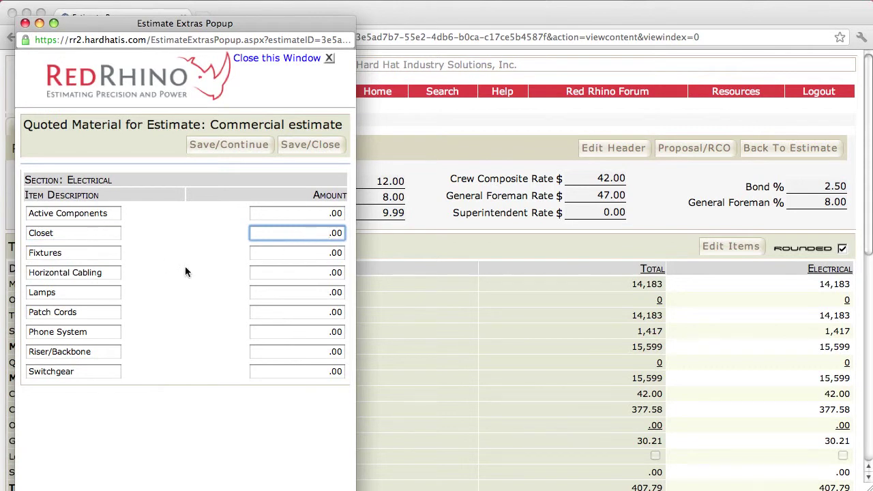
pyautogui.click(280, 253)
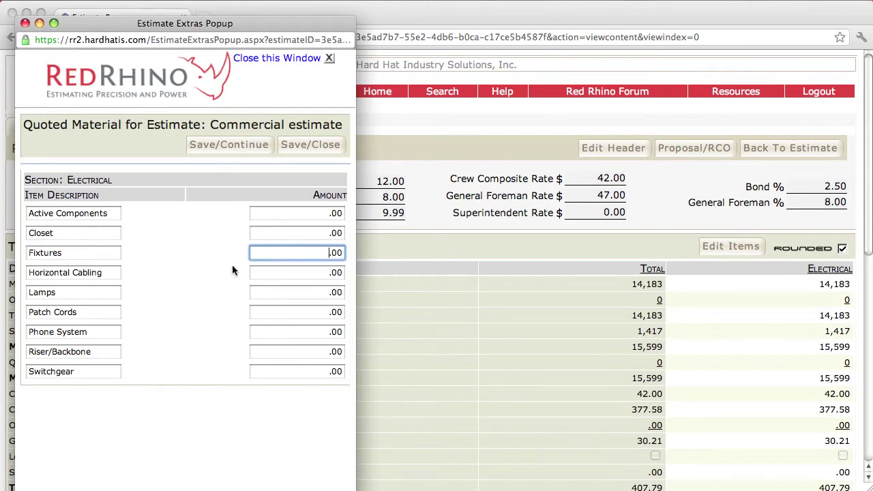
pyautogui.write('2350')
pyautogui.click(274, 369)
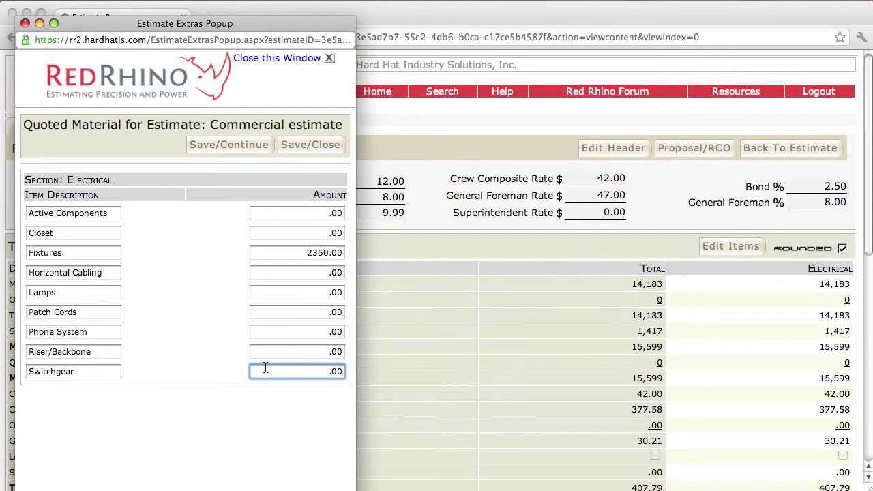
pyautogui.write('4570')
pyautogui.click(295, 146)
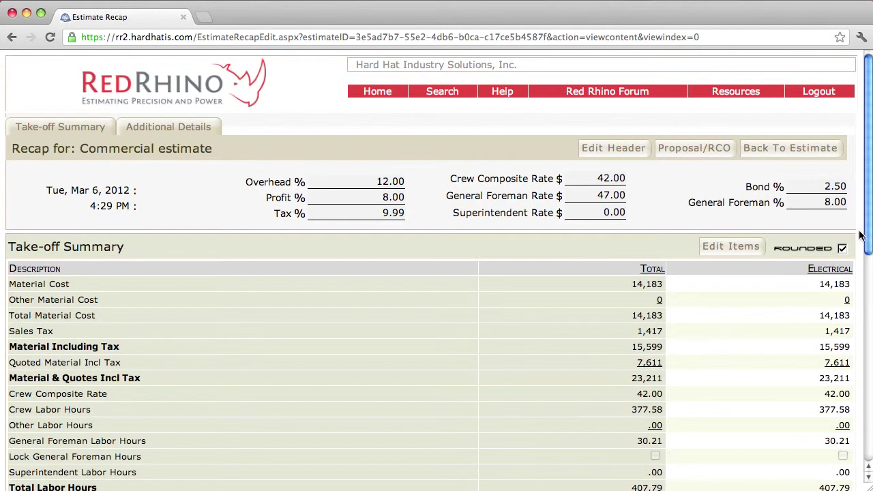
# - Enter Electrical expenses of 500 for Man Lift and 350 for Permit, and save them to the recap
pyautogui.scroll(-2, 868, 244)
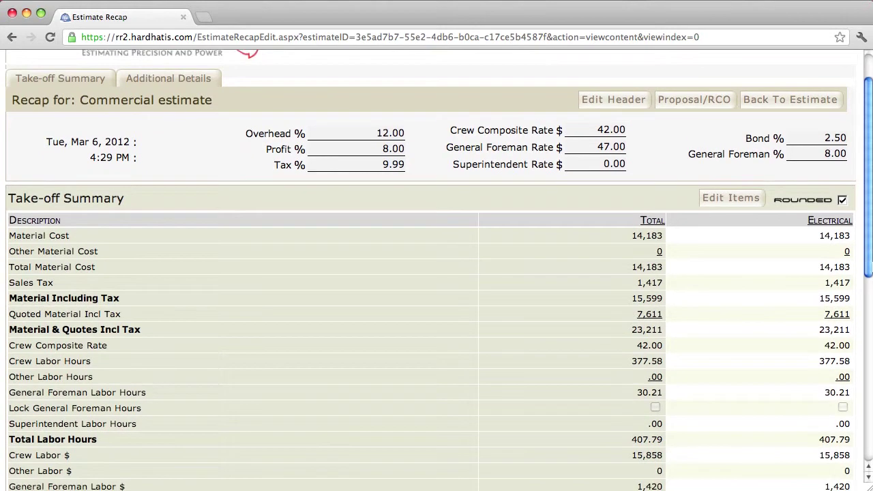
pyautogui.moveTo(867, 275); pyautogui.dragTo(860, 397)
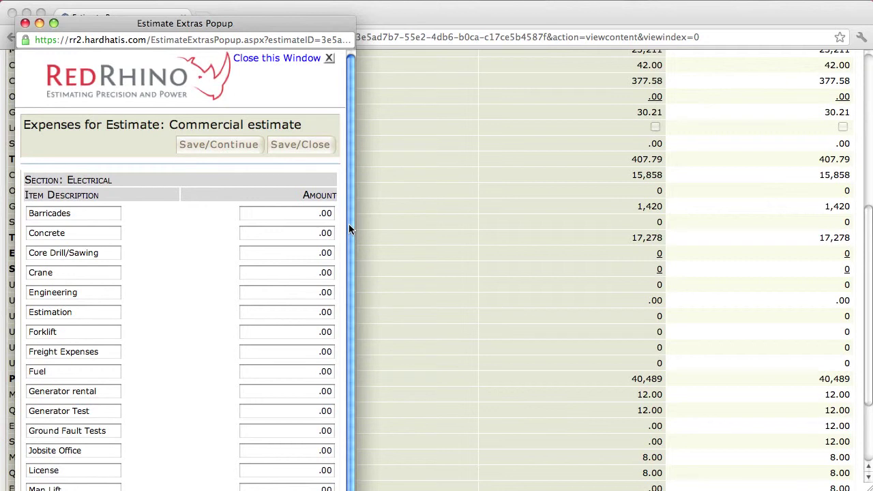
pyautogui.moveTo(349, 224); pyautogui.dragTo(359, 306)
pyautogui.click(289, 392)
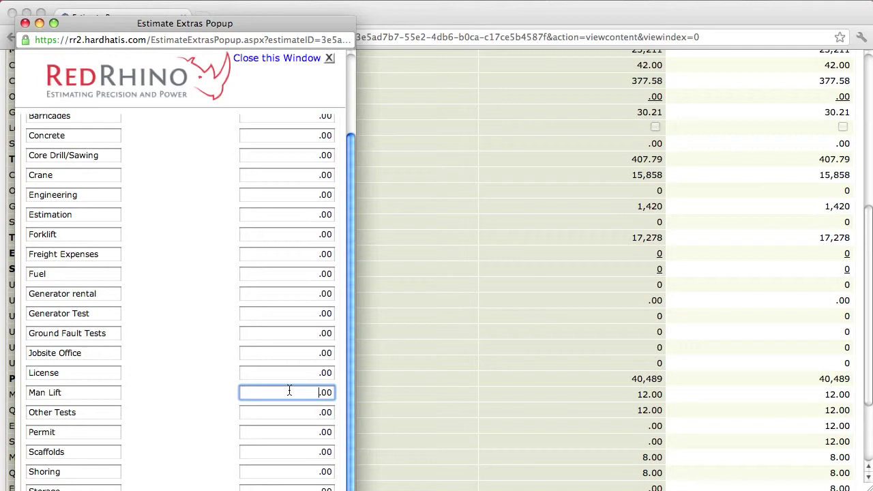
pyautogui.write('500')
pyautogui.click(282, 435)
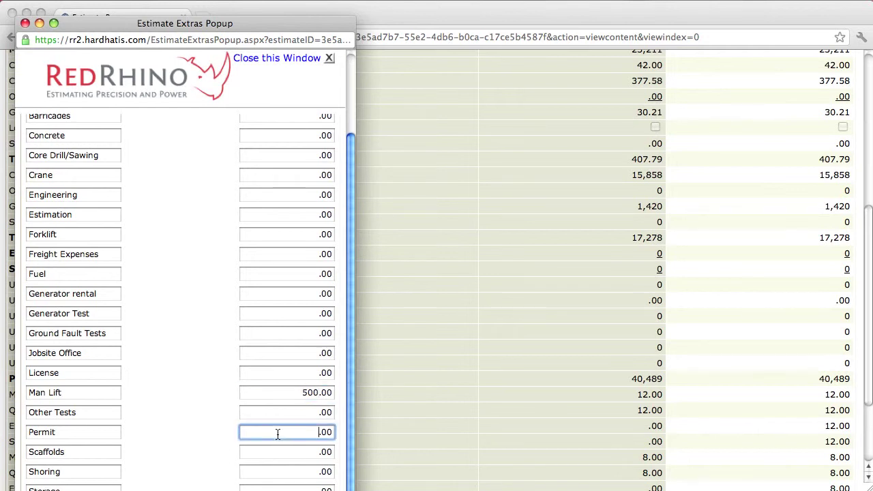
pyautogui.write('350')
pyautogui.moveTo(349, 441); pyautogui.dragTo(351, 326)
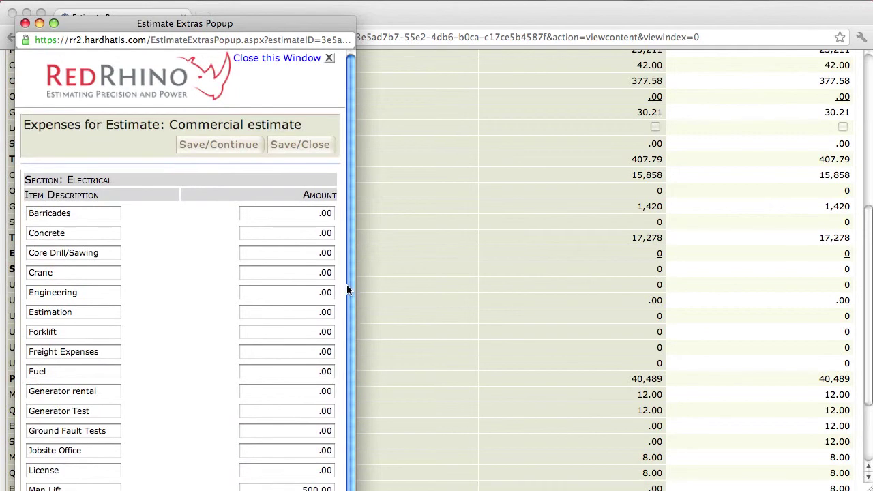
pyautogui.click(291, 144)
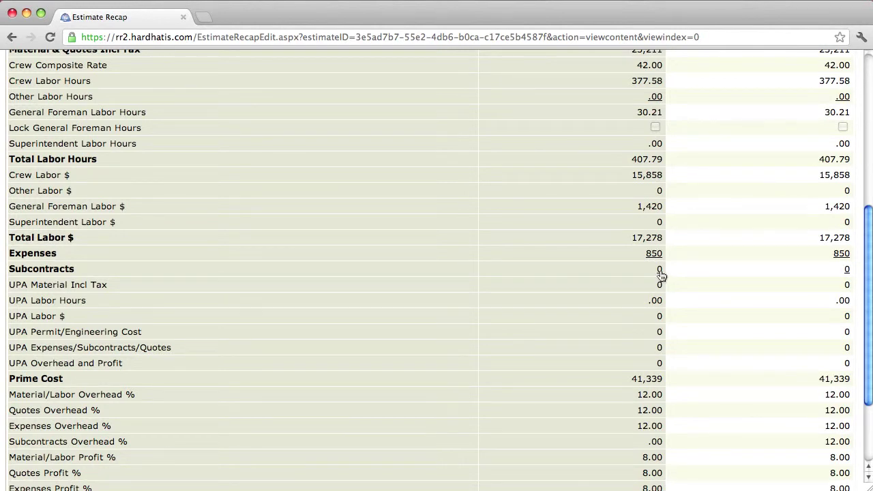
# - Enter a subcontract amount of 4987 for Fire Alarm Installation in the Electrical section and save it to the recap
pyautogui.click(659, 270)
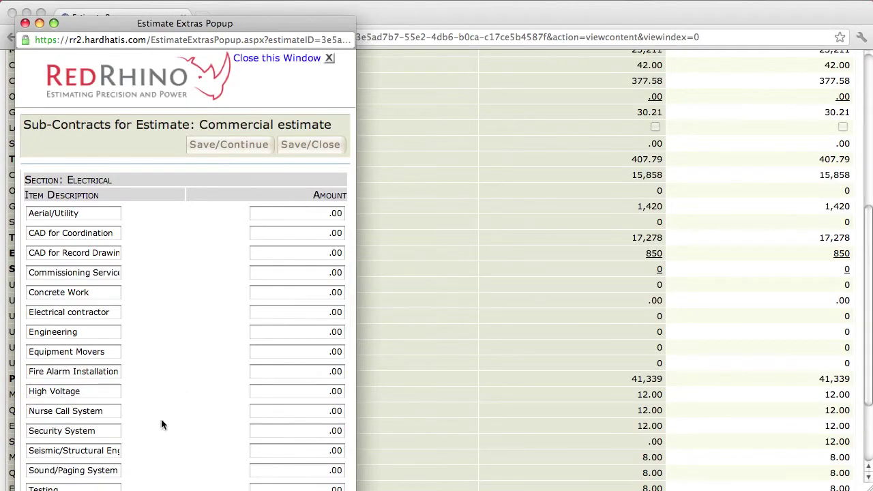
pyautogui.click(302, 378)
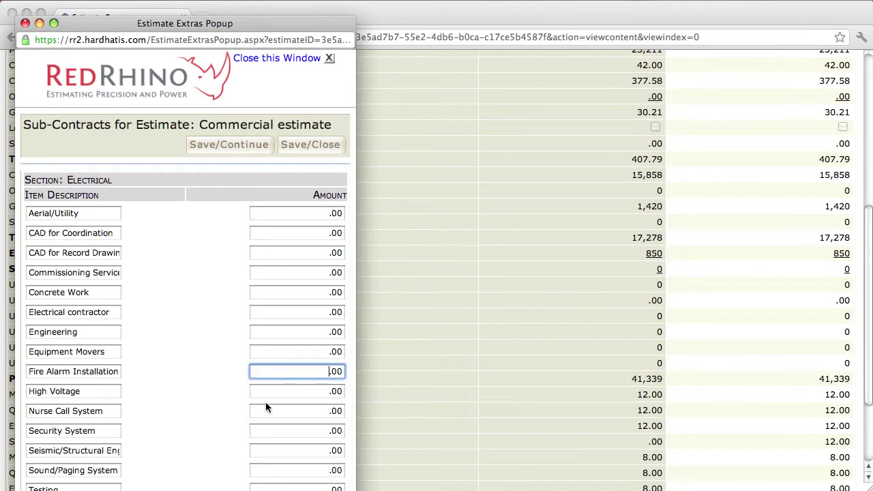
pyautogui.write('4987')
pyautogui.click(302, 293)
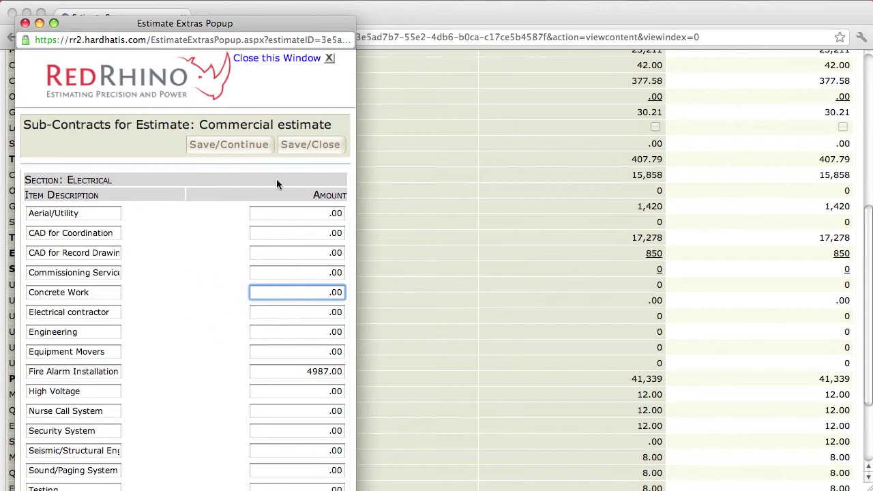
pyautogui.click(292, 151)
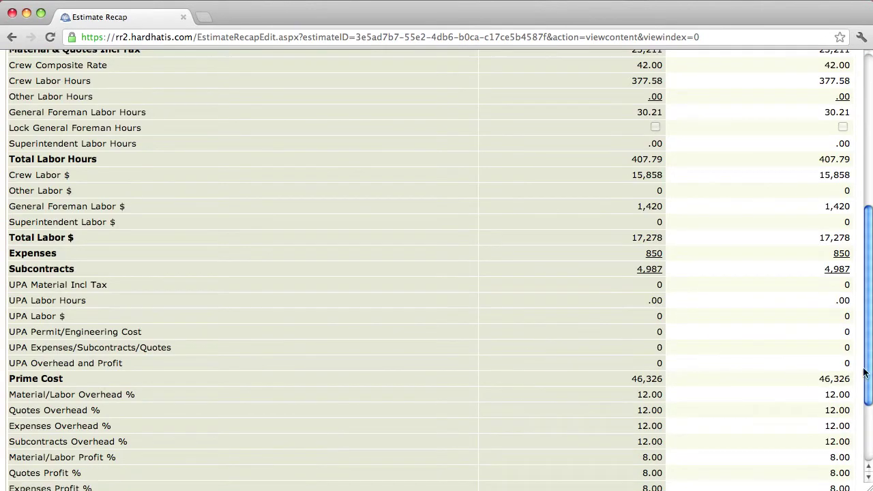
# - Check the estimate's overall total at the end of the take-off summary
pyautogui.scroll(-3, 864, 372)
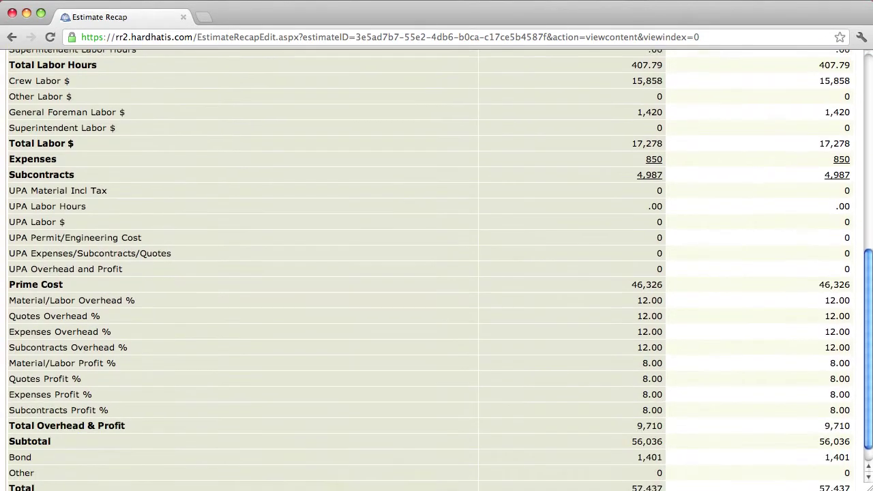
pyautogui.scroll(-1, 437, 273)
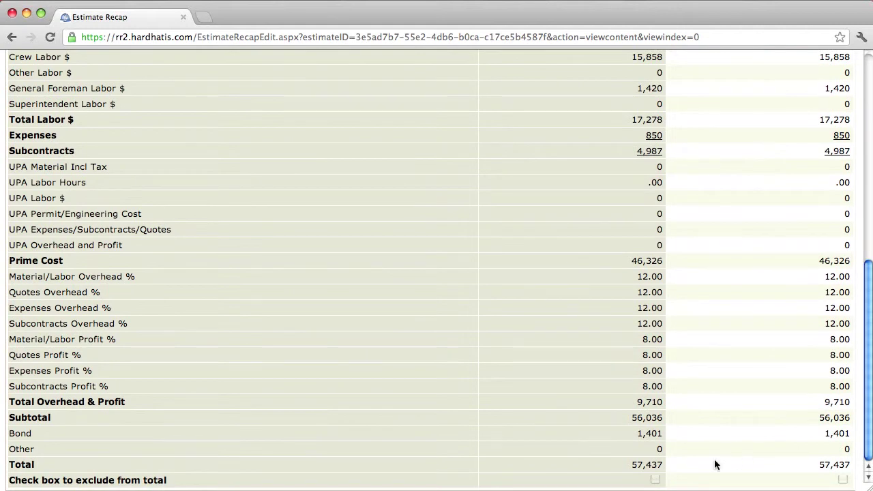
pyautogui.moveTo(634, 464); pyautogui.dragTo(663, 466)
pyautogui.click(671, 458)
# - Replace the Add for Fire Seal entry under other material cost with "fixtures", set its amount to 780, and save
pyautogui.moveTo(868, 450); pyautogui.dragTo(860, 259)
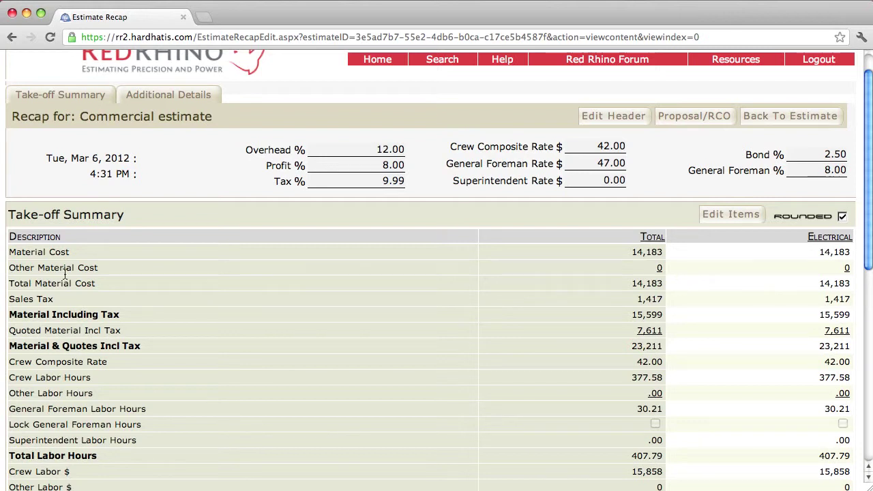
pyautogui.click(658, 268)
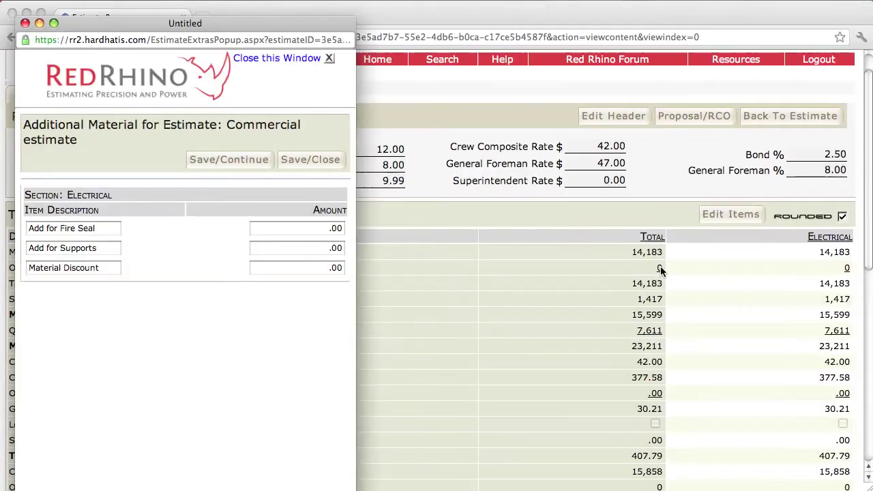
pyautogui.tripleClick(101, 230)
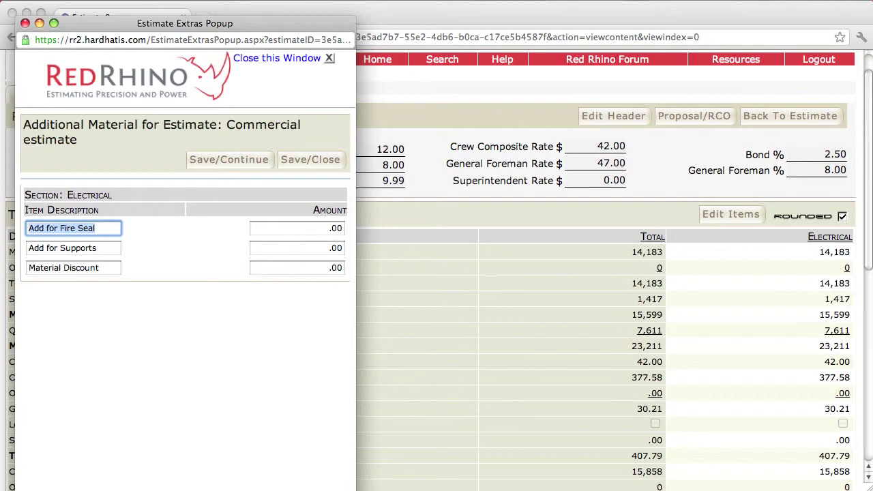
pyautogui.write('fi')
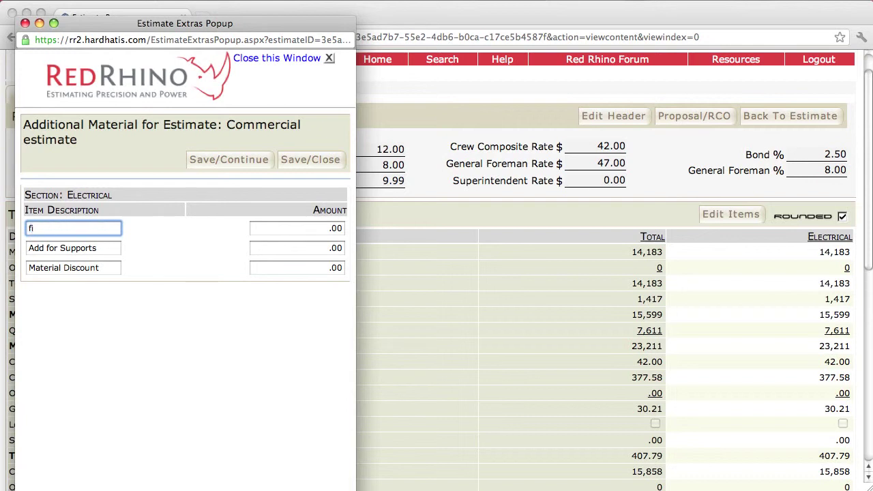
pyautogui.write('xtures')
pyautogui.click(307, 228)
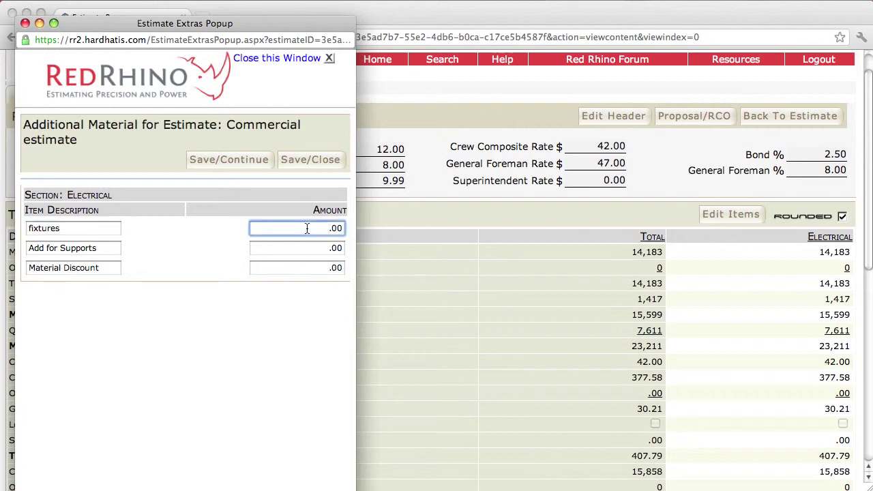
pyautogui.write('780')
pyautogui.click(289, 162)
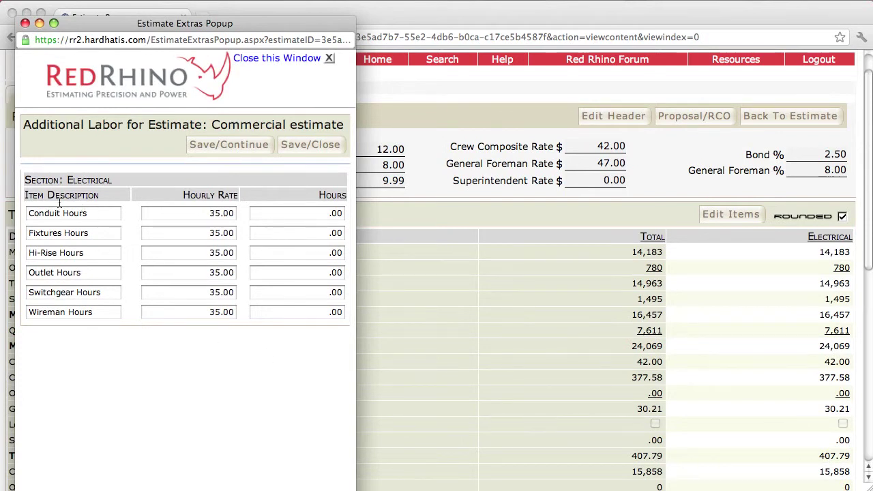
# - Rename the Conduit Hours additional labor item to "adder", give it 33 hours, and save it to the recap
pyautogui.click(91, 217)
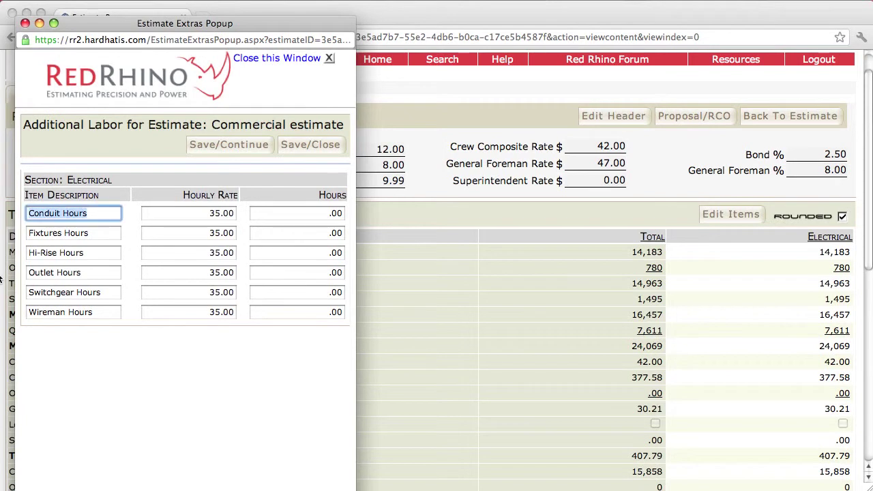
pyautogui.write('adder')
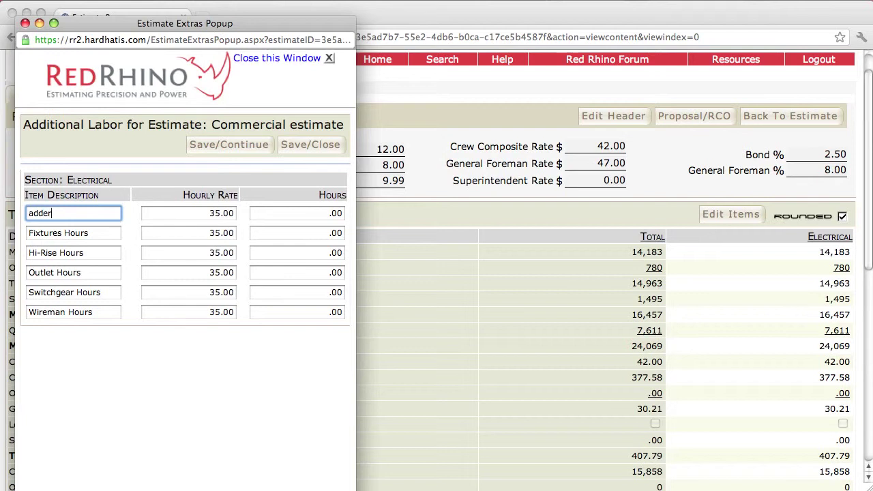
pyautogui.click(310, 216)
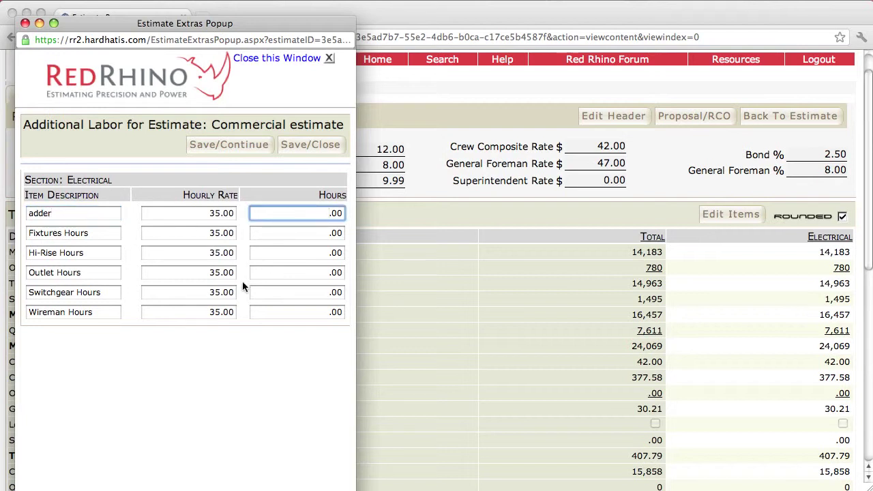
pyautogui.write('33')
pyautogui.click(290, 149)
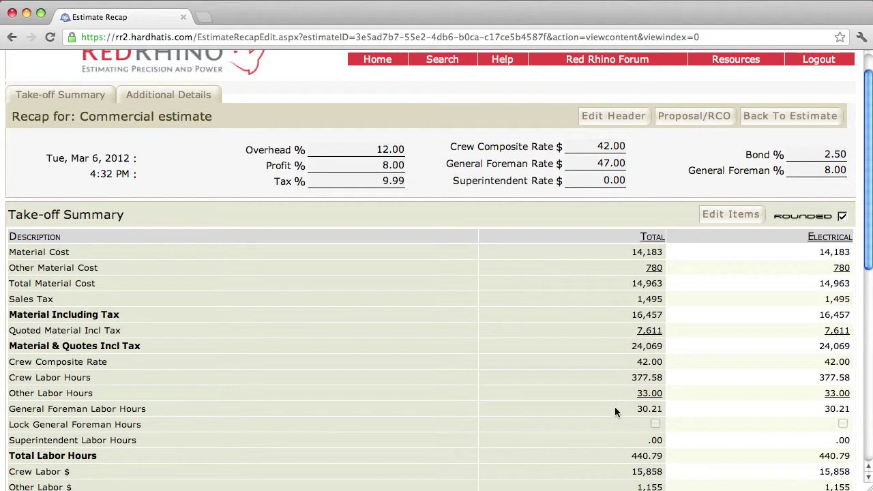
# - Review the take-off summary's labor, expense, subcontract, overhead and profit rows after the additions
pyautogui.scroll(-3, 611, 422)
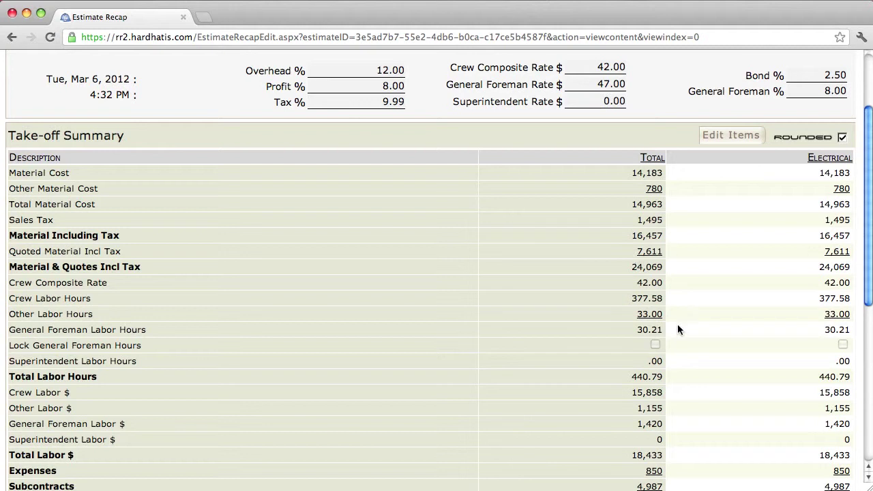
pyautogui.scroll(-5, 871, 276)
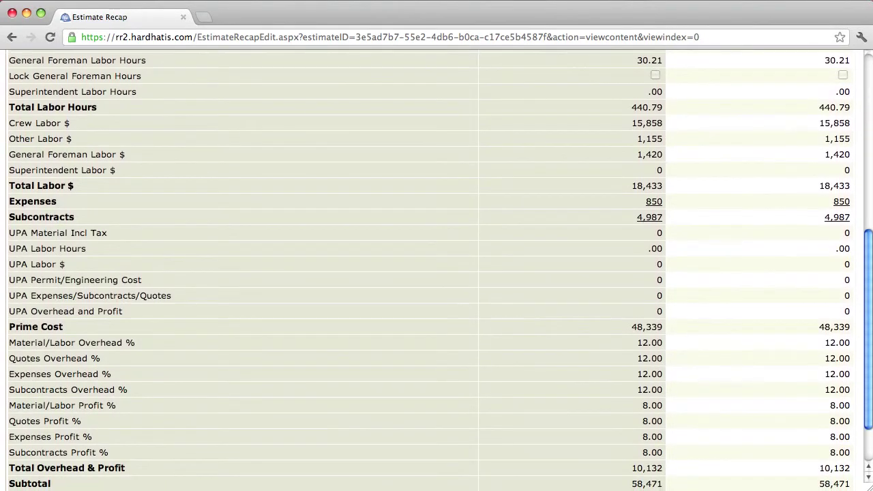
pyautogui.scroll(5, 713, 202)
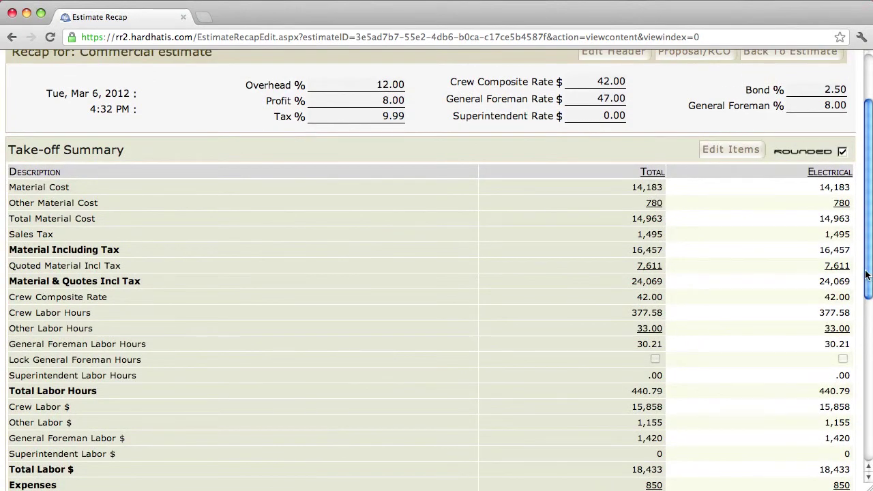
pyautogui.scroll(-5, 868, 275)
pyautogui.scroll(5, 702, 242)
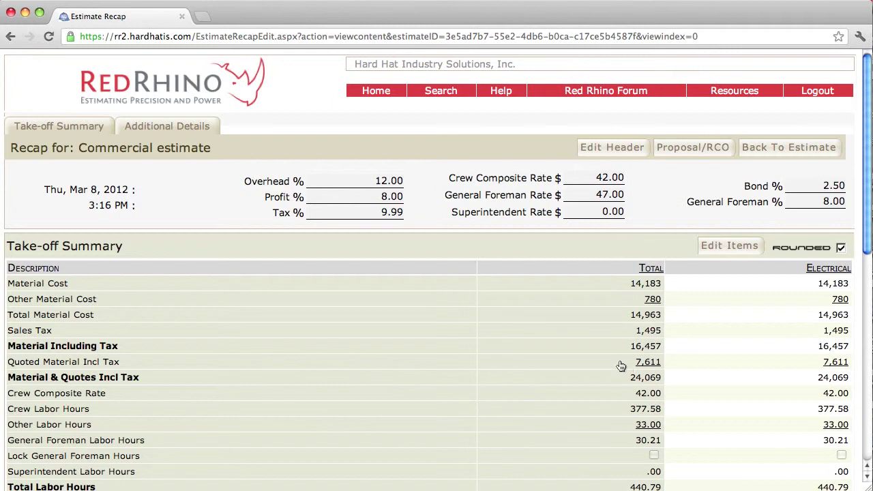
# - Make the take-off summary items editable and set the Electrical section's Quotes Overhead percentage to 5
pyautogui.click(715, 252)
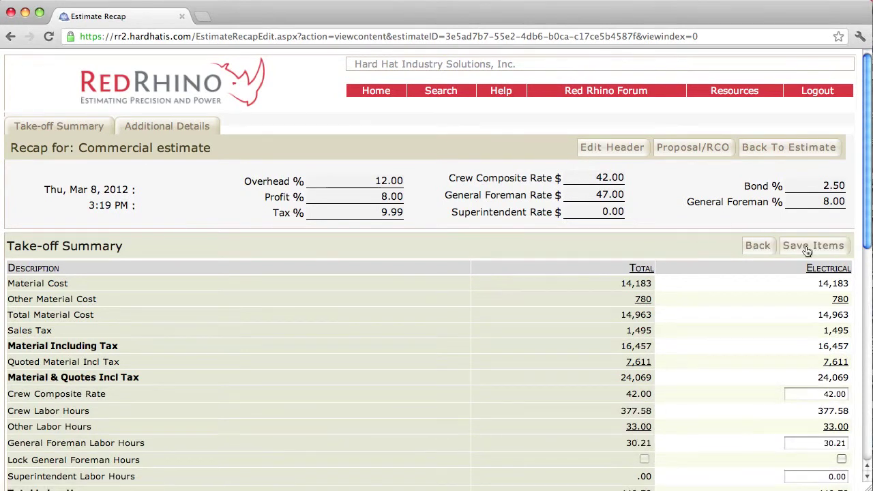
pyautogui.moveTo(863, 225); pyautogui.dragTo(869, 431)
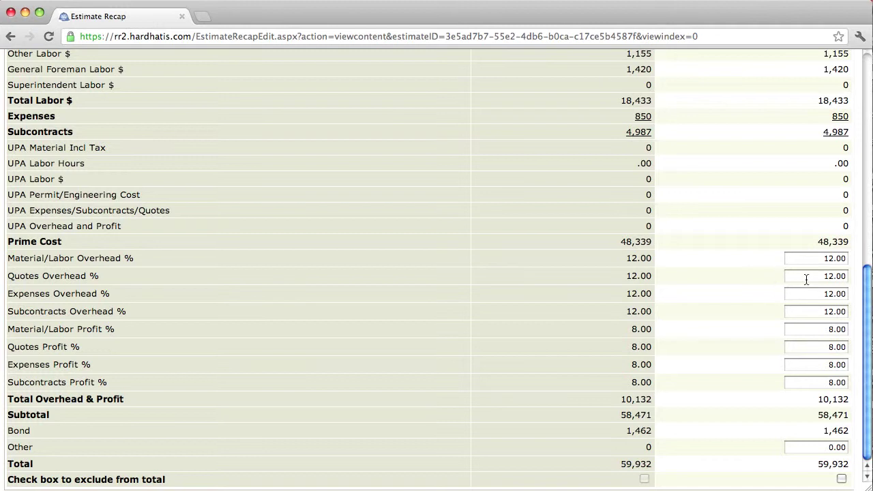
pyautogui.moveTo(807, 277); pyautogui.dragTo(849, 276)
pyautogui.write('5')
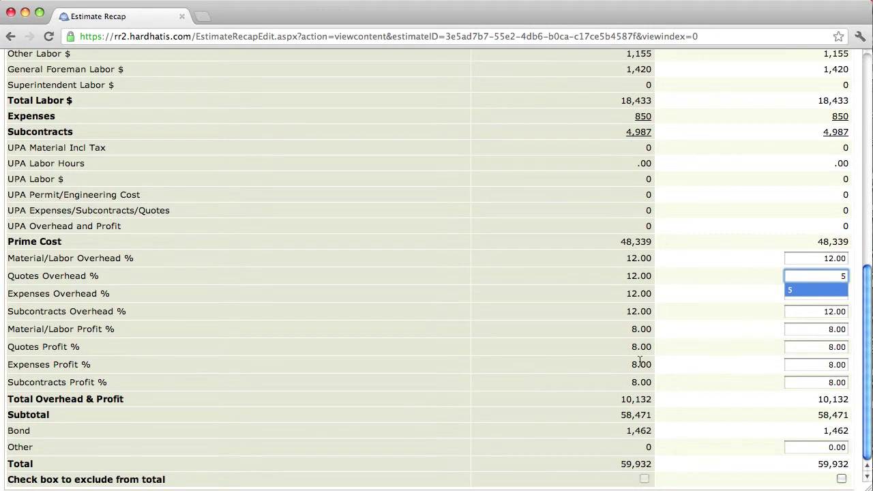
# - Set the Electrical section's Quotes Profit percentage to 5 and save the take-off summary items
pyautogui.click(839, 347)
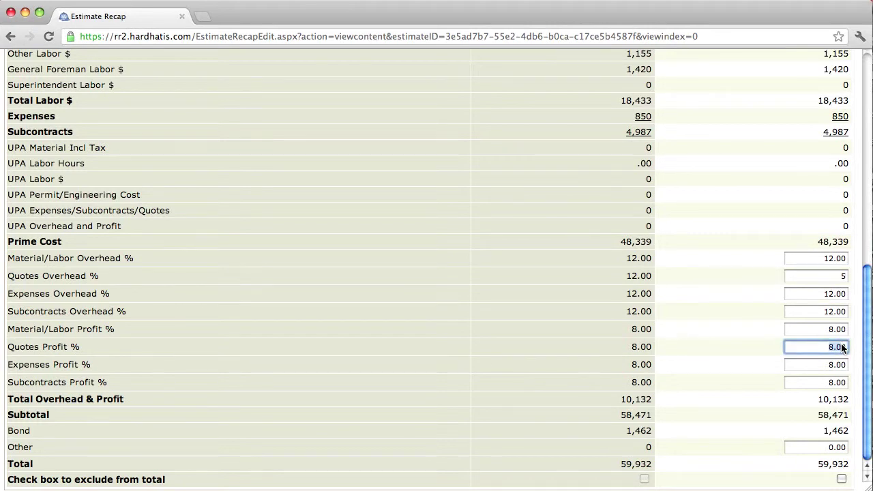
pyautogui.moveTo(844, 348); pyautogui.dragTo(848, 349)
pyautogui.write('5')
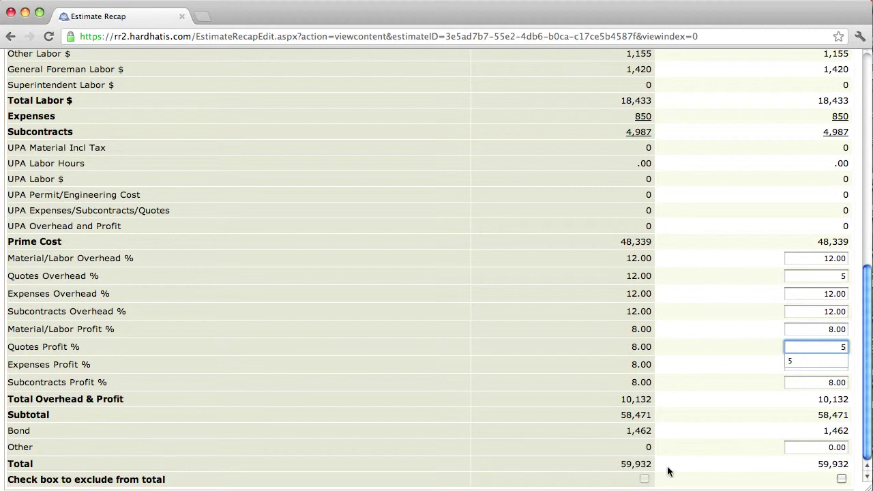
pyautogui.scroll(15, 866, 443)
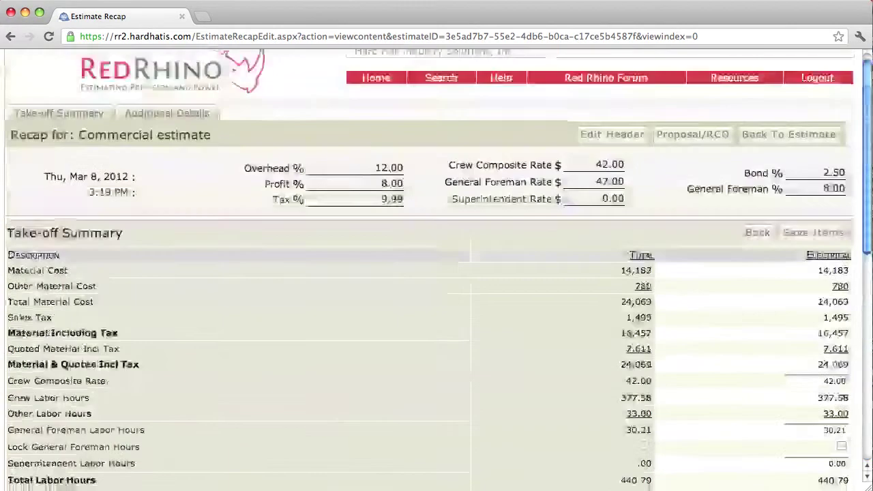
pyautogui.click(812, 246)
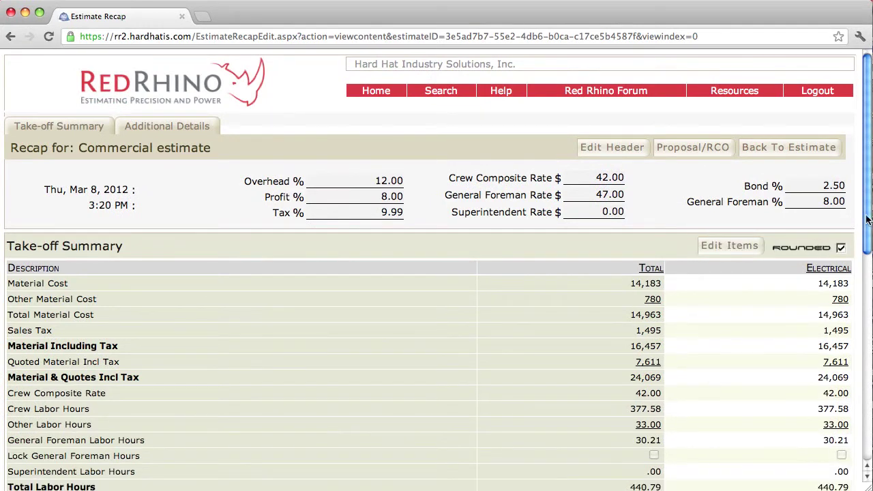
# - Review the saved take-off summary, from material costs and labor through the overhead and profit percentages to the total
pyautogui.moveTo(866, 222); pyautogui.dragTo(863, 435)
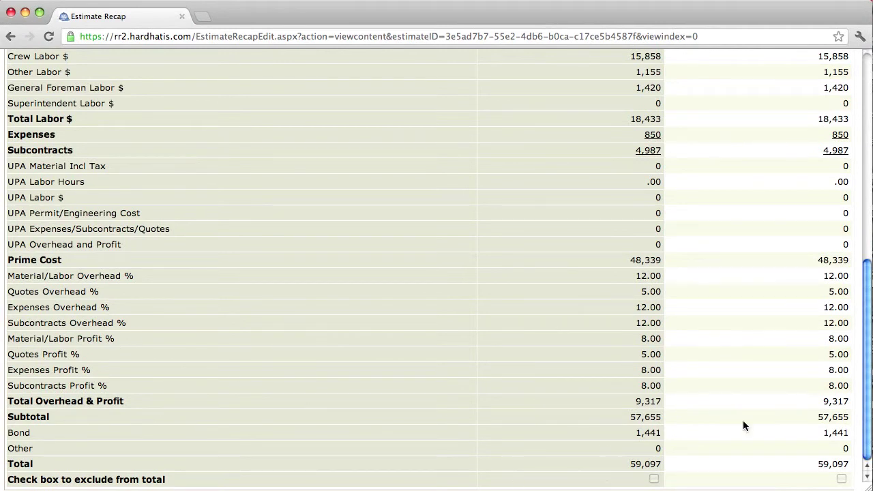
pyautogui.scroll(15, 868, 448)
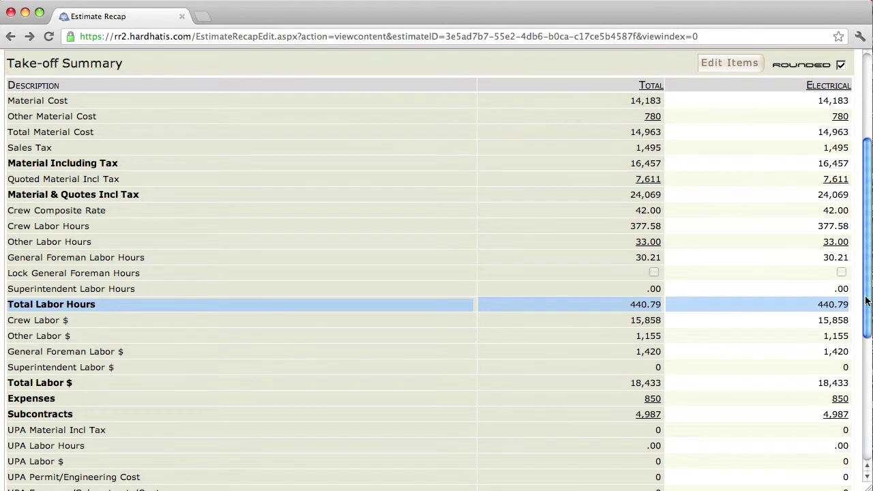
pyautogui.moveTo(866, 302); pyautogui.dragTo(865, 251)
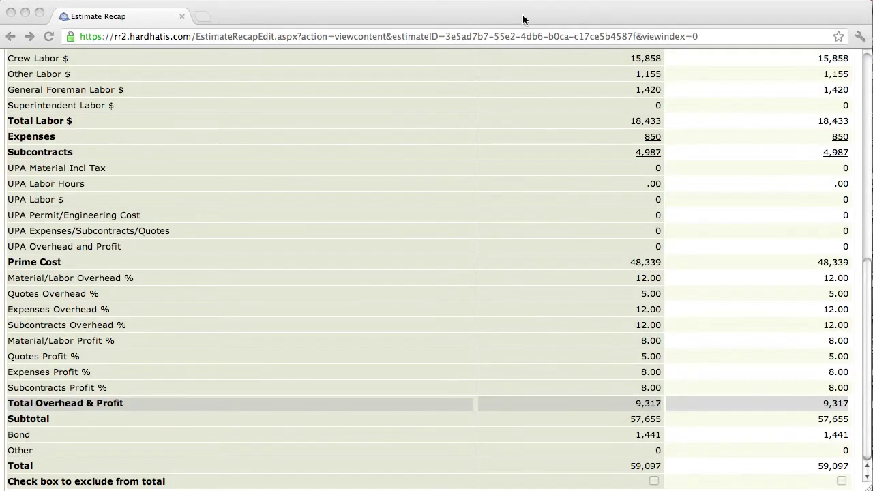
pyautogui.click(524, 20)
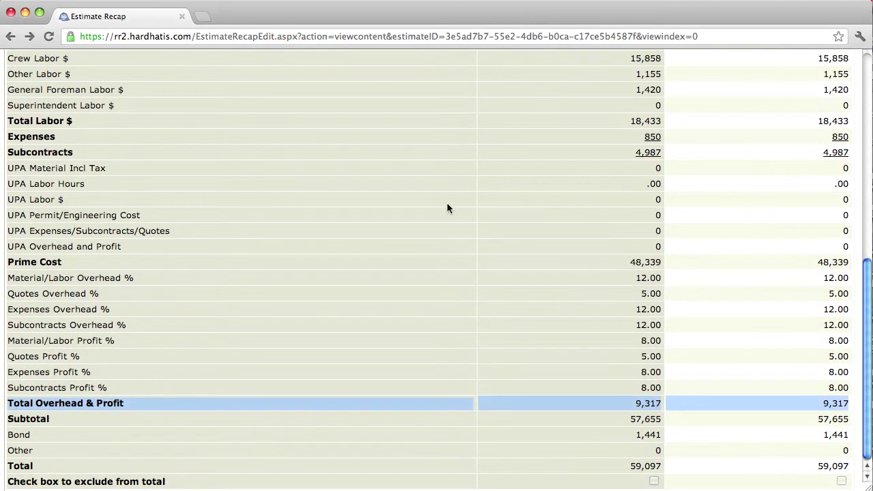